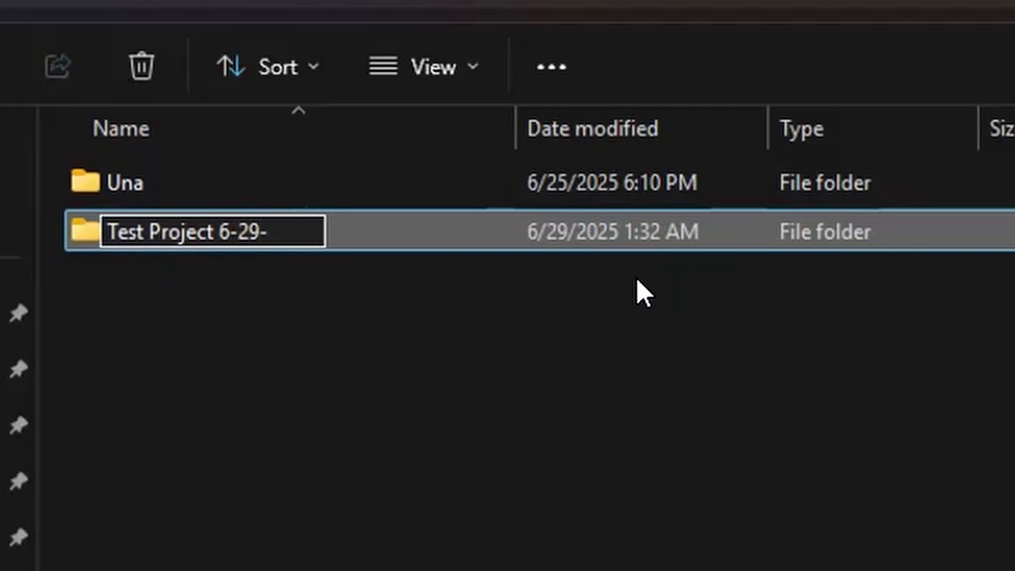
# Finish naming the new folder Test Project 6-29-2025 and open it.
pyautogui.write('2025')
pyautogui.press('Return')
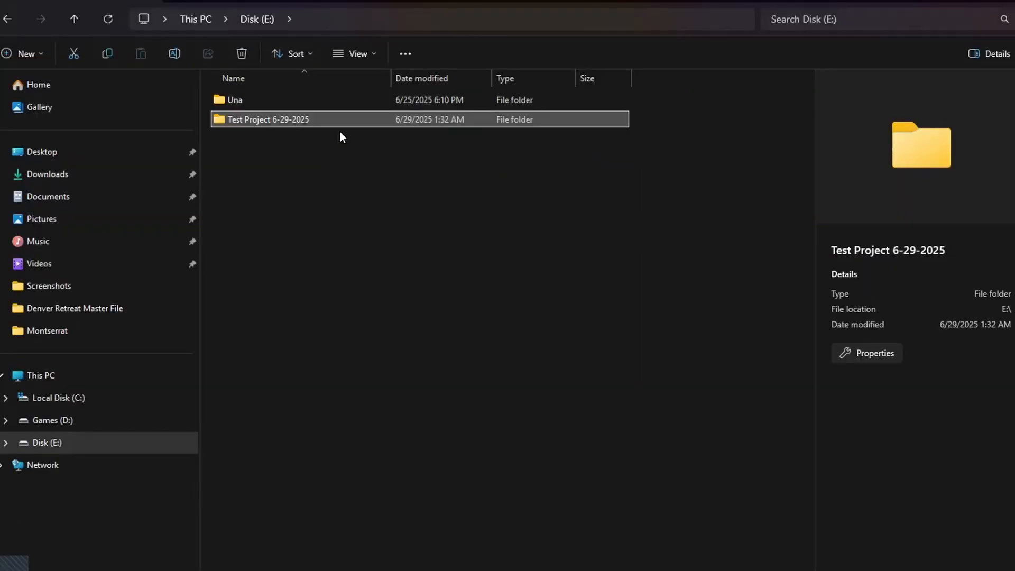
pyautogui.doubleClick(296, 116)
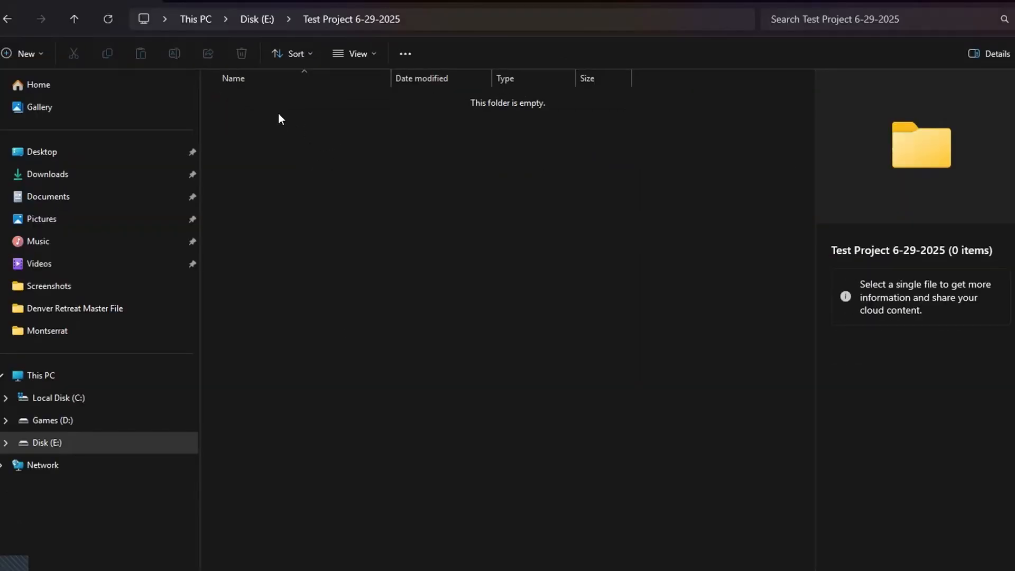
# Create a subfolder named Raw Footages inside the project folder.
pyautogui.rightClick(310, 121)
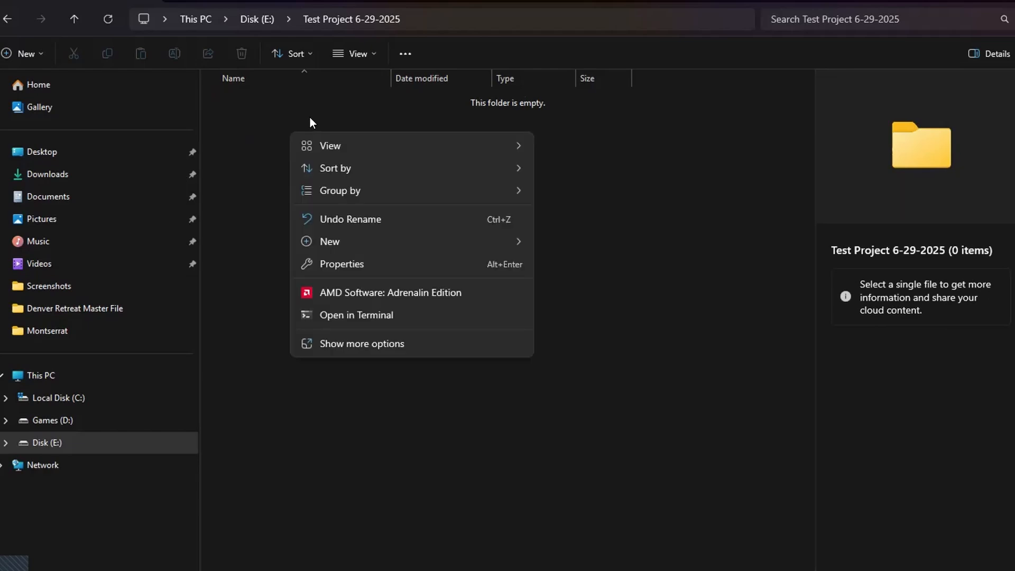
pyautogui.click(367, 241)
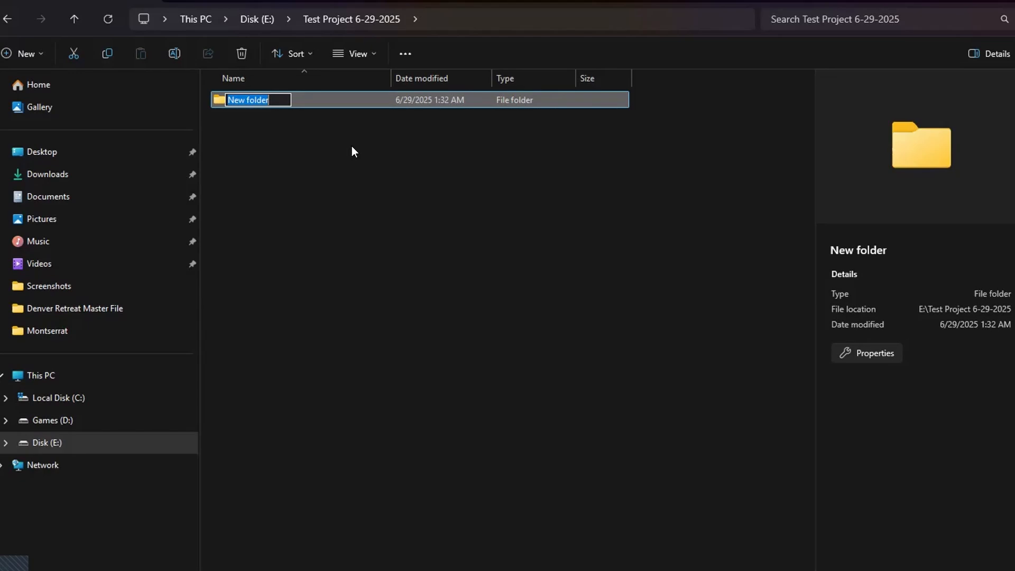
pyautogui.write('Raw Footages')
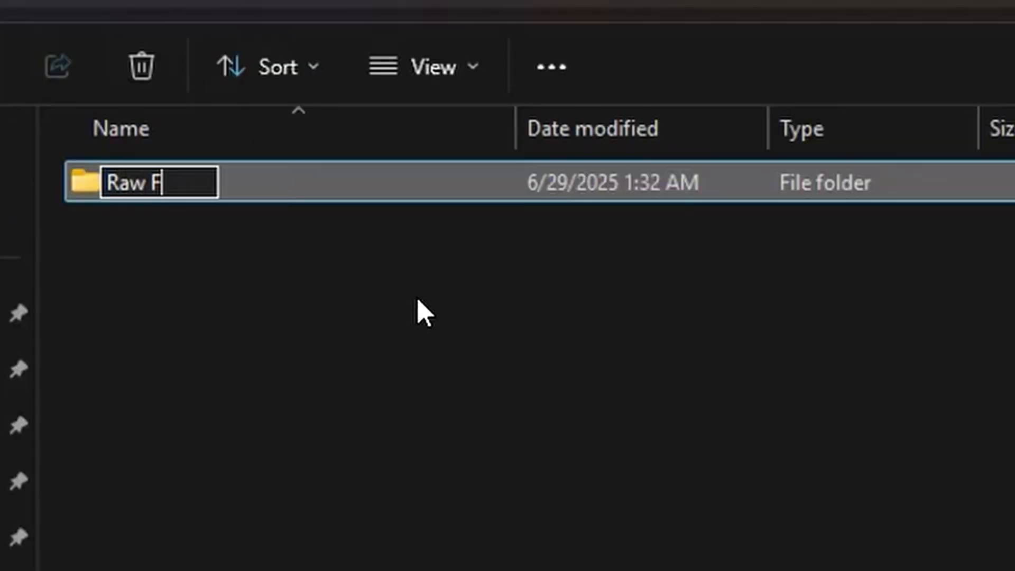
# Create another subfolder named Audio in the project folder.
pyautogui.rightClick(256, 374)
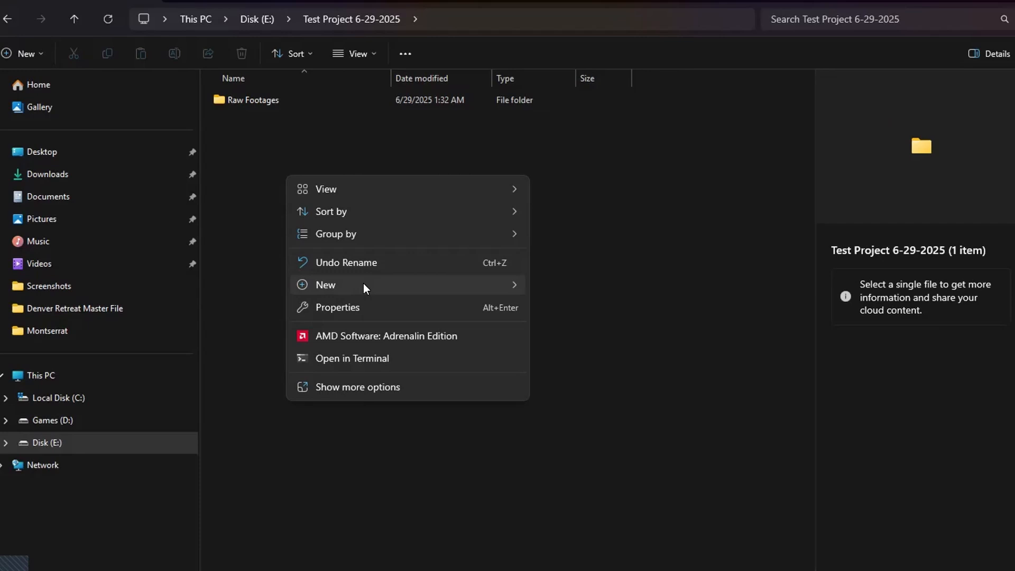
pyautogui.moveTo(363, 284)
pyautogui.click(627, 284)
pyautogui.write('Audio')
pyautogui.press('Return')
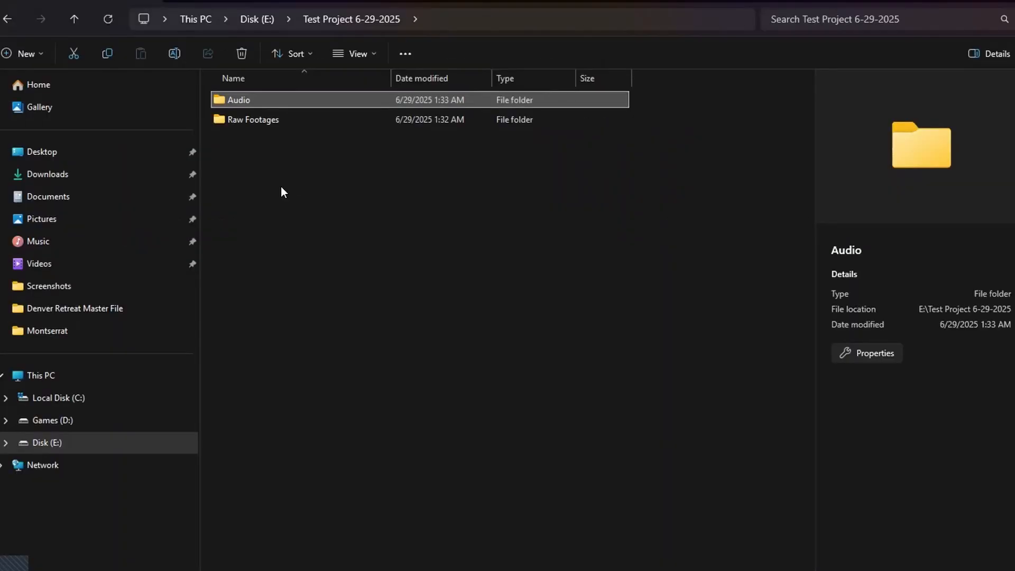
# Add a subfolder named Graphics alongside Audio and Raw Footages.
pyautogui.rightClick(349, 232)
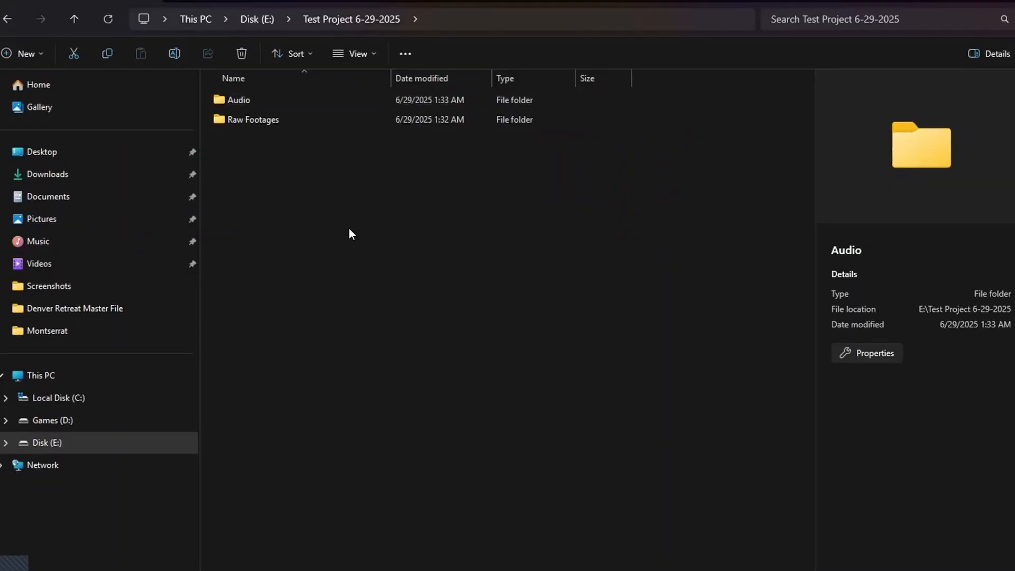
pyautogui.moveTo(494, 325)
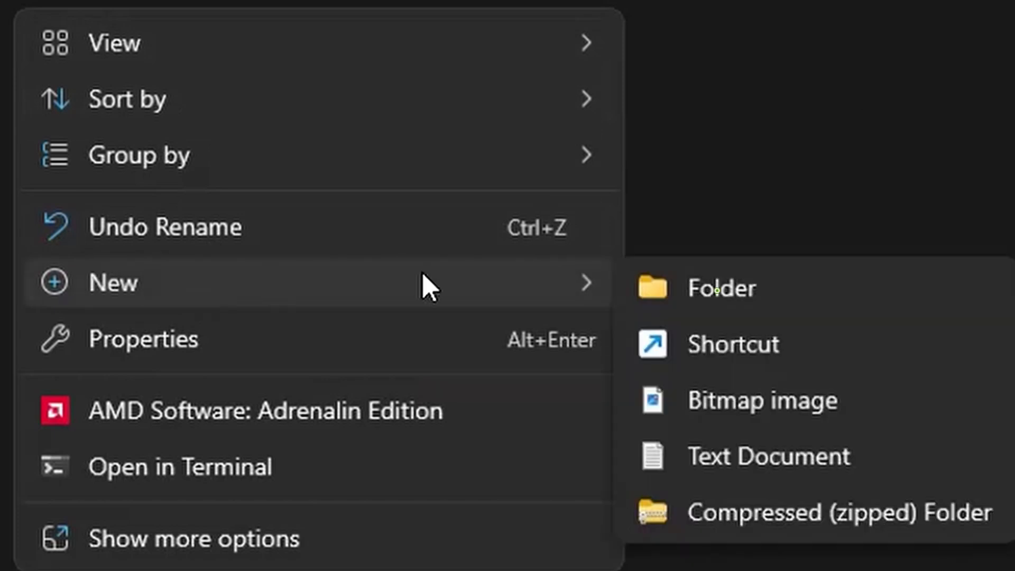
pyautogui.click(716, 291)
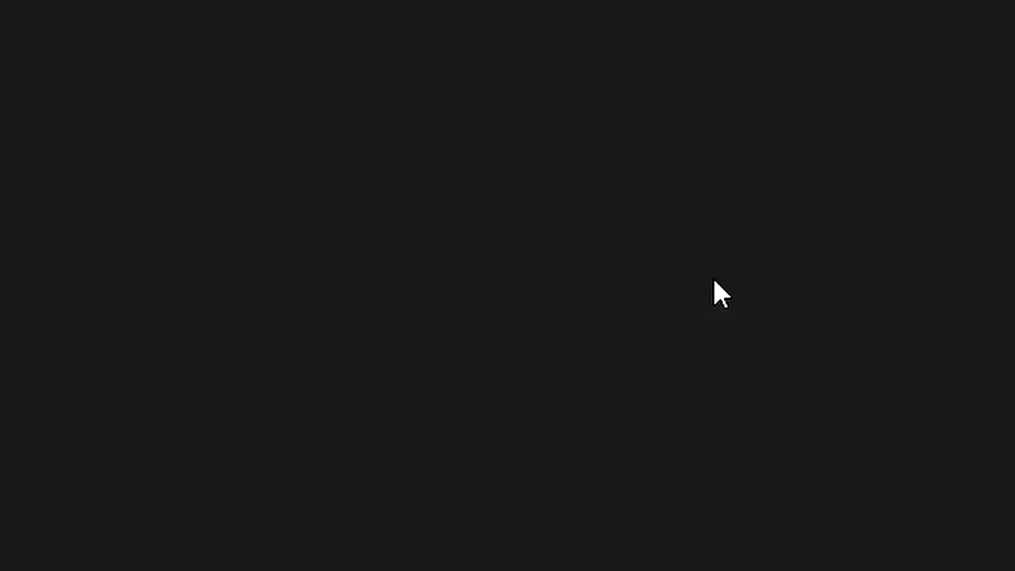
pyautogui.write('Graphics')
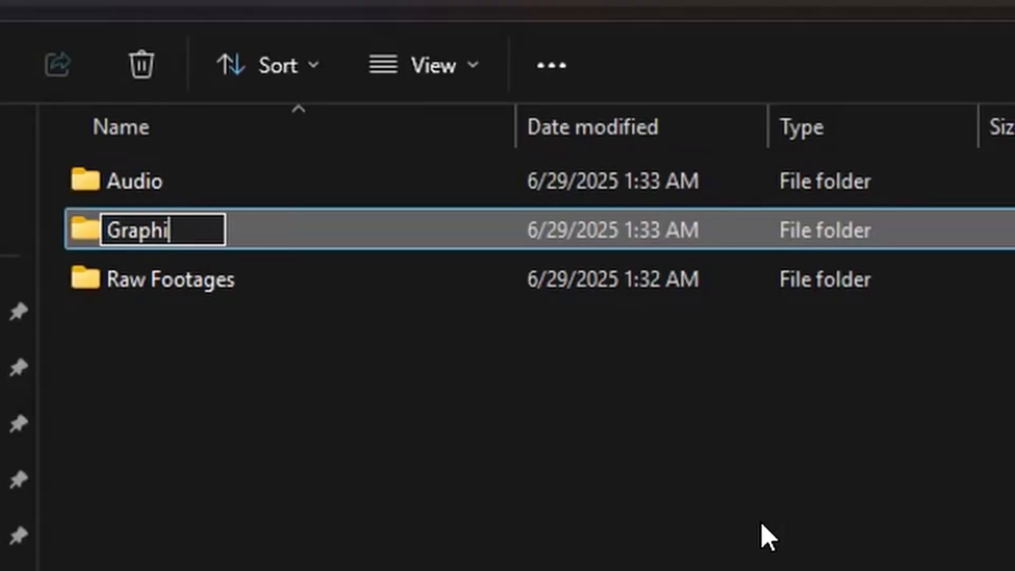
pyautogui.press('Return')
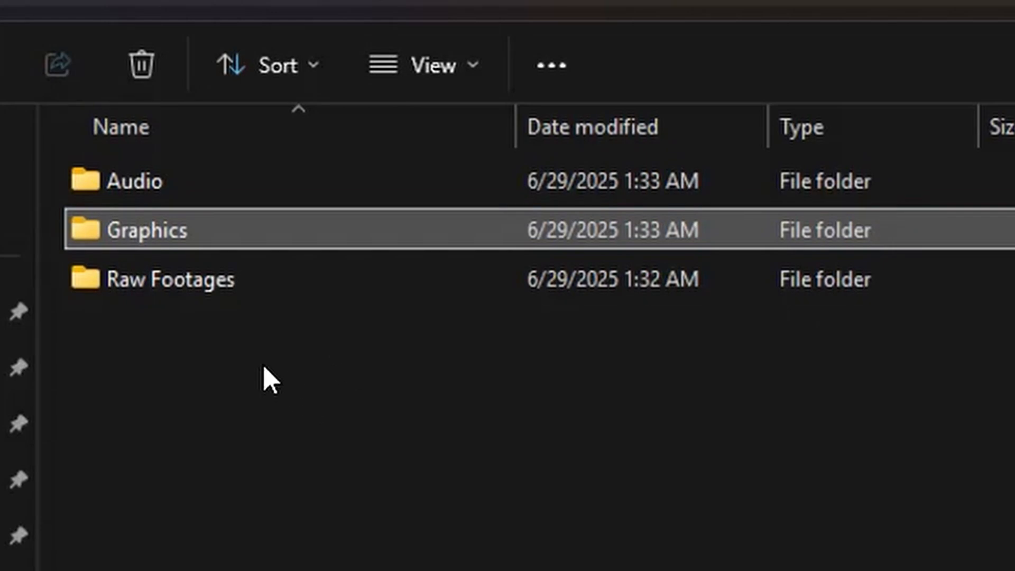
# Add a fourth subfolder named Exports to the project folder.
pyautogui.click(247, 369)
pyautogui.rightClick(34, 12)
pyautogui.moveTo(153, 274)
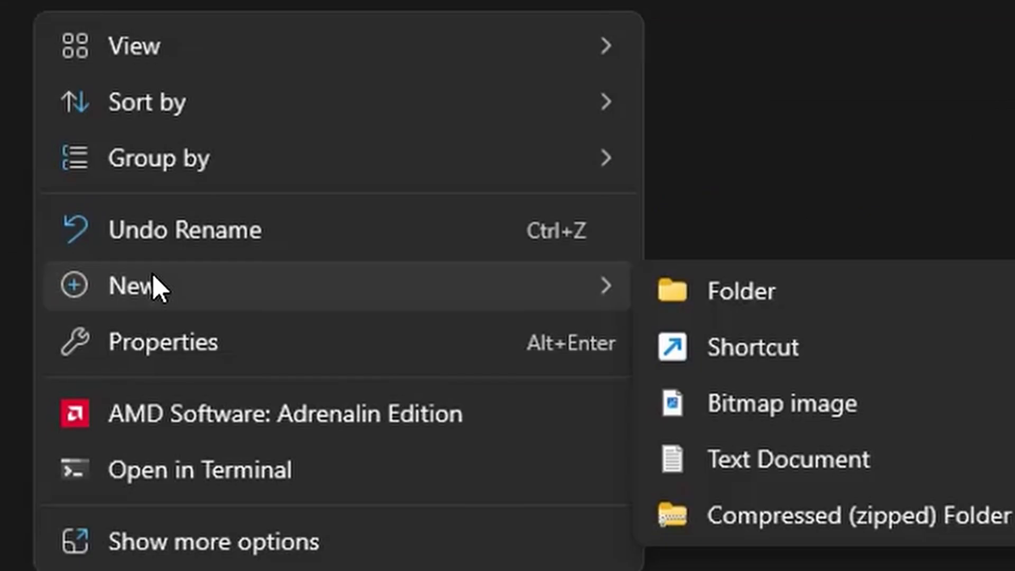
pyautogui.click(780, 291)
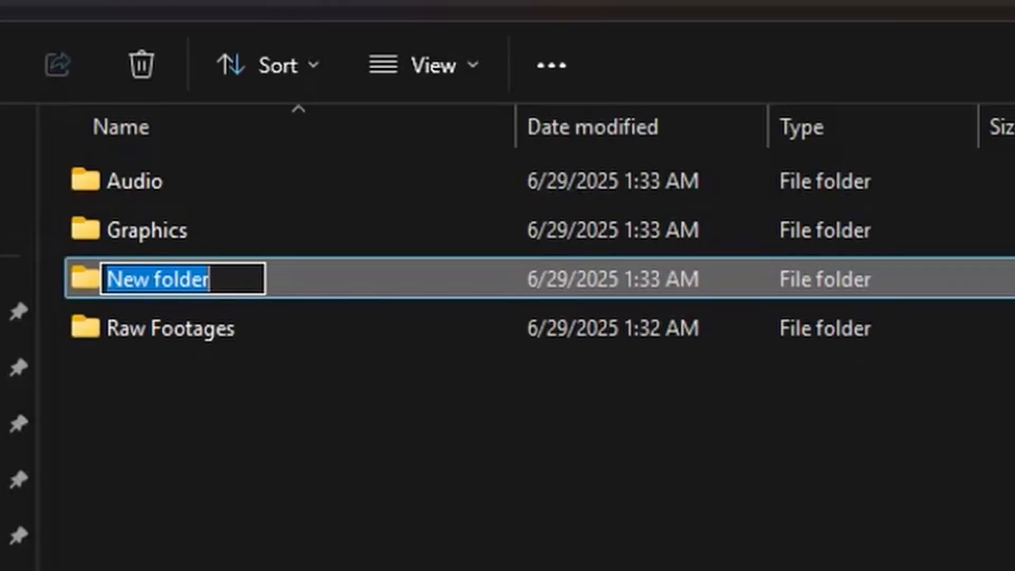
pyautogui.write('Exports')
pyautogui.press('Return')
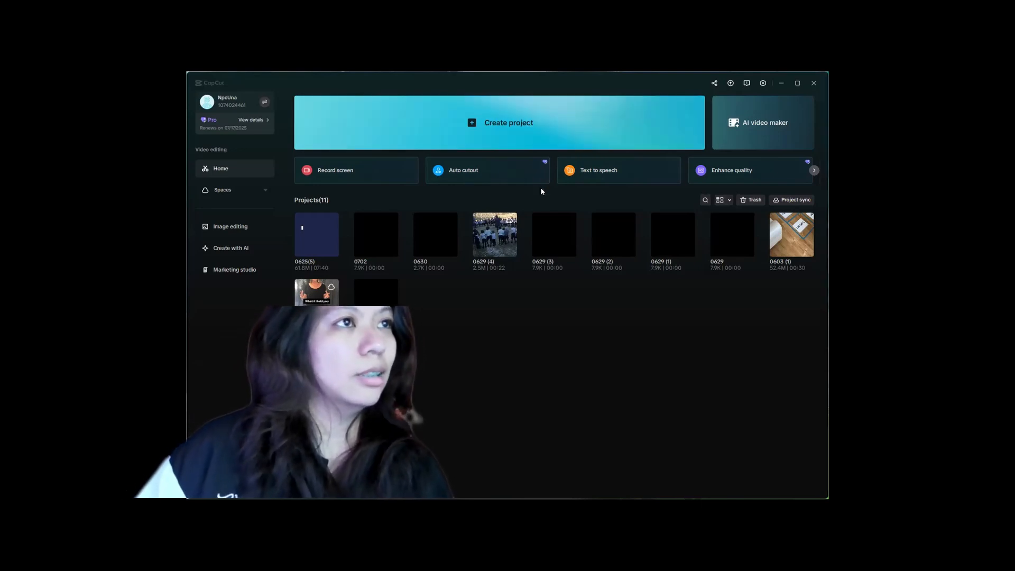
# Switch to CapCut, start a project and look through the imported media clips in the editor.
pyautogui.click(525, 133)
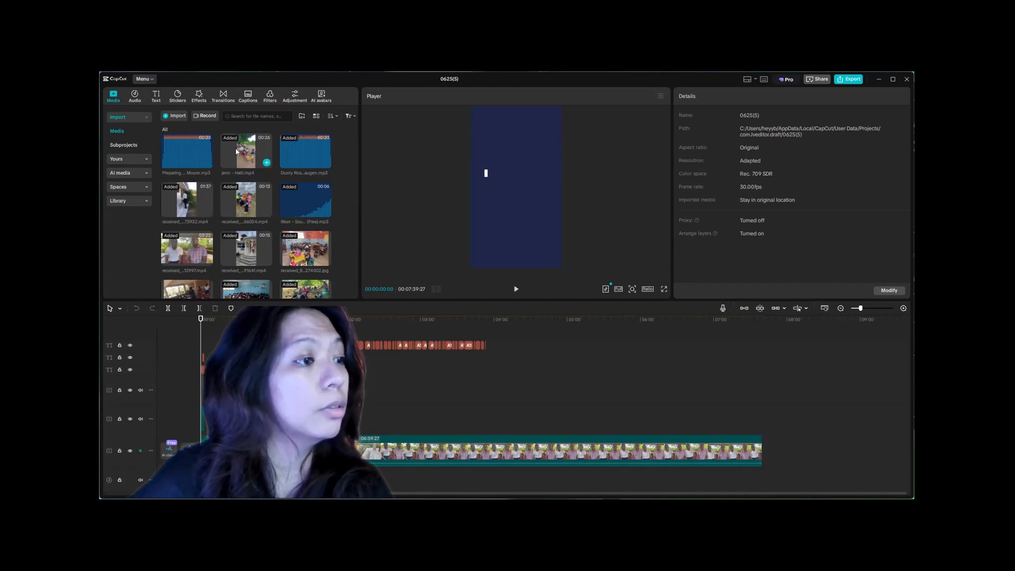
pyautogui.scroll(-2, 260, 220)
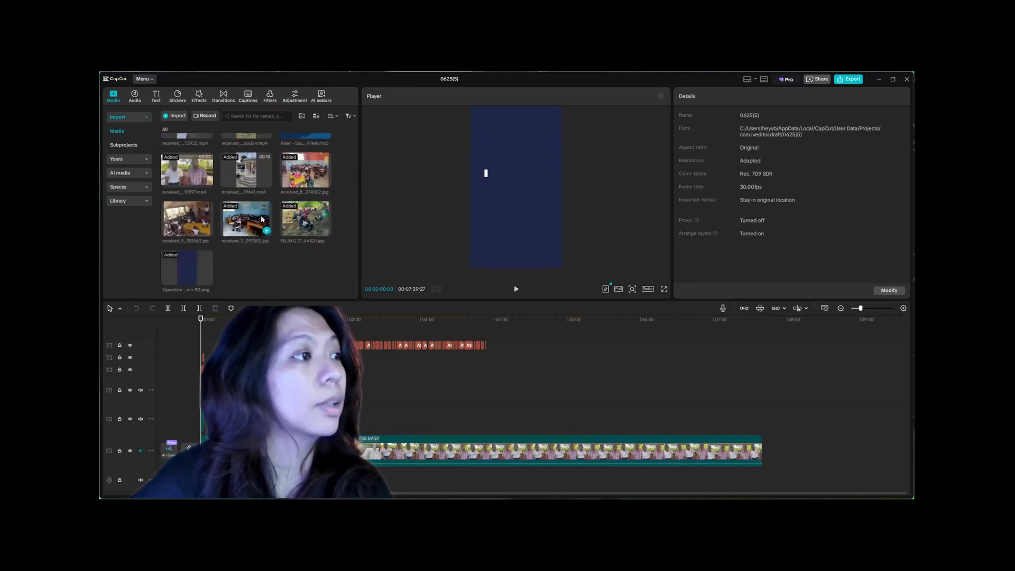
pyautogui.scroll(1, 255, 216)
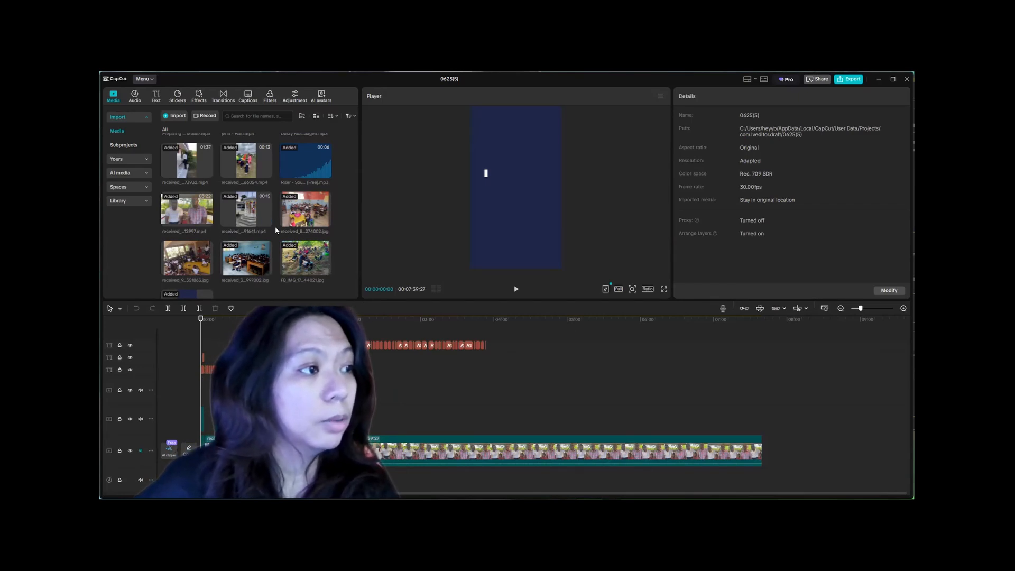
# Place a short clip on an empty stretch of the upper video track at about 04:30 and delete it.
pyautogui.moveTo(532, 382); pyautogui.dragTo(534, 396)
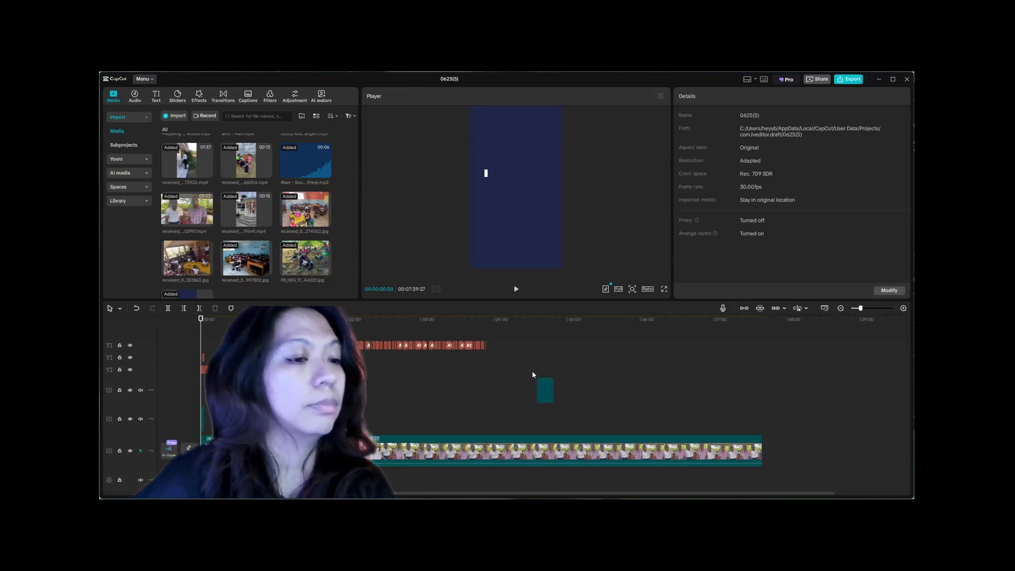
pyautogui.click(539, 396)
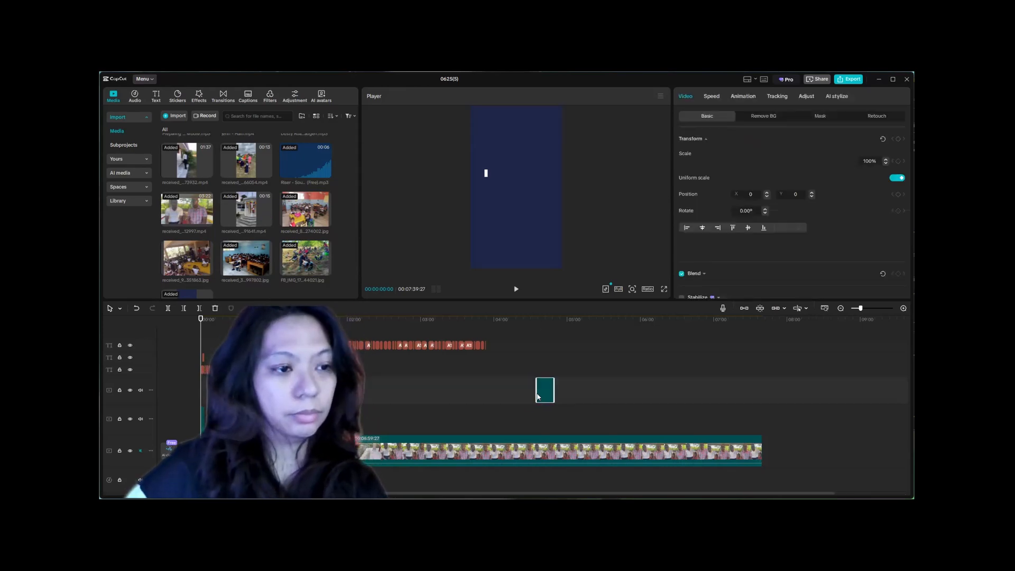
pyautogui.press('Delete')
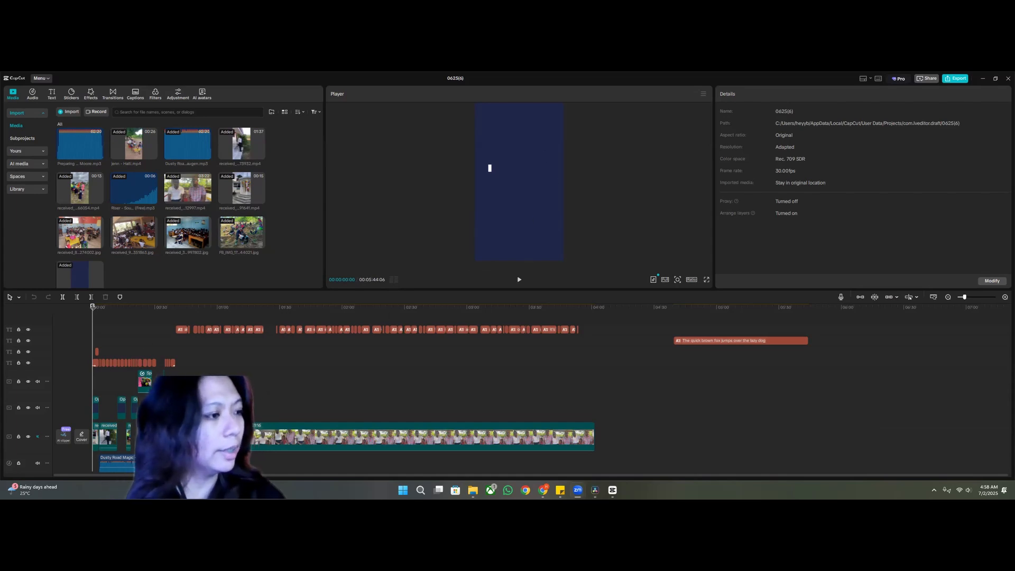
# Scrub the timeline and look through the available audio, text, stickers, effects, transitions, captions, filters, adjustments and AI avatars.
pyautogui.moveTo(92, 307); pyautogui.dragTo(364, 333)
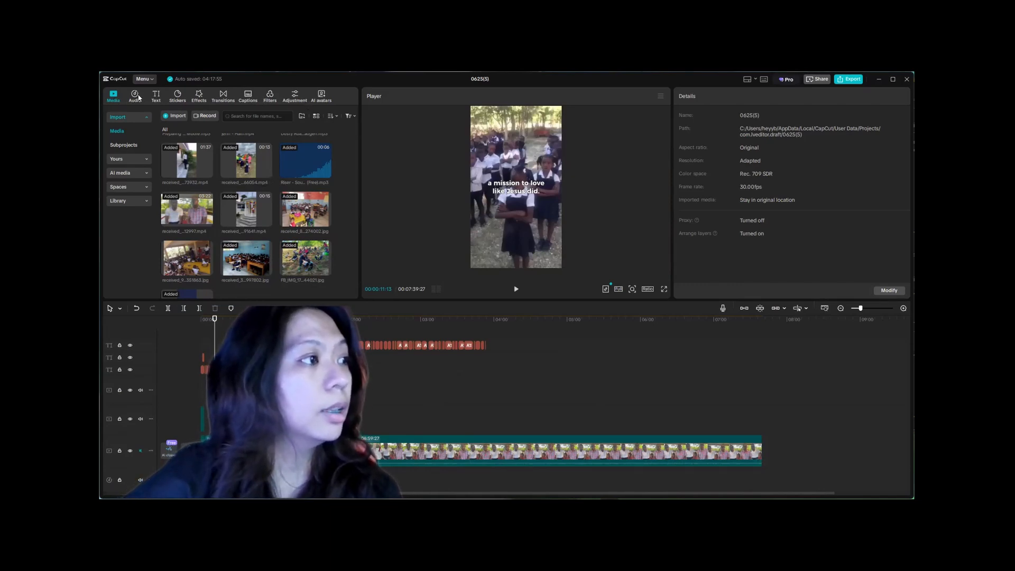
pyautogui.click(138, 98)
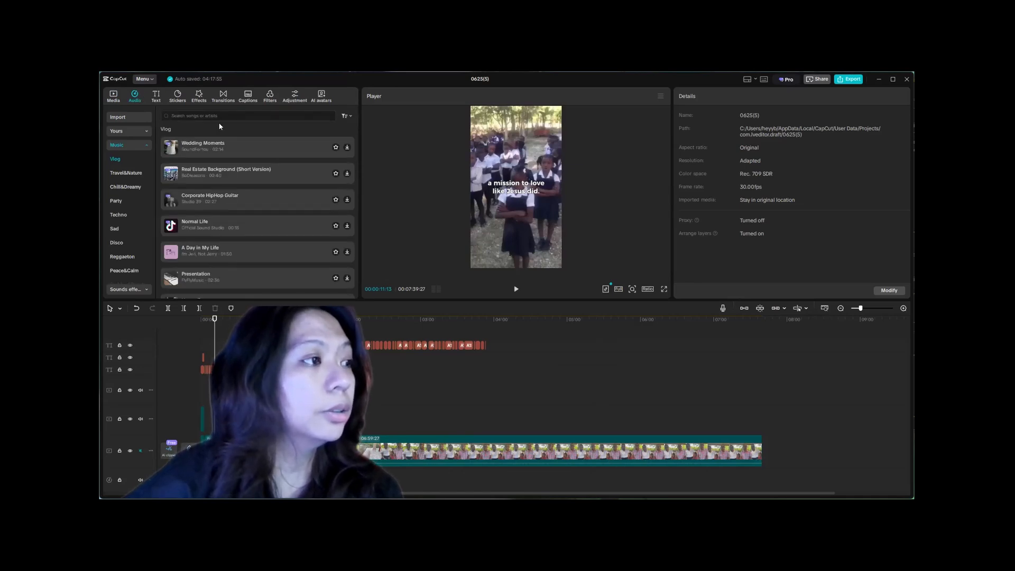
pyautogui.click(156, 96)
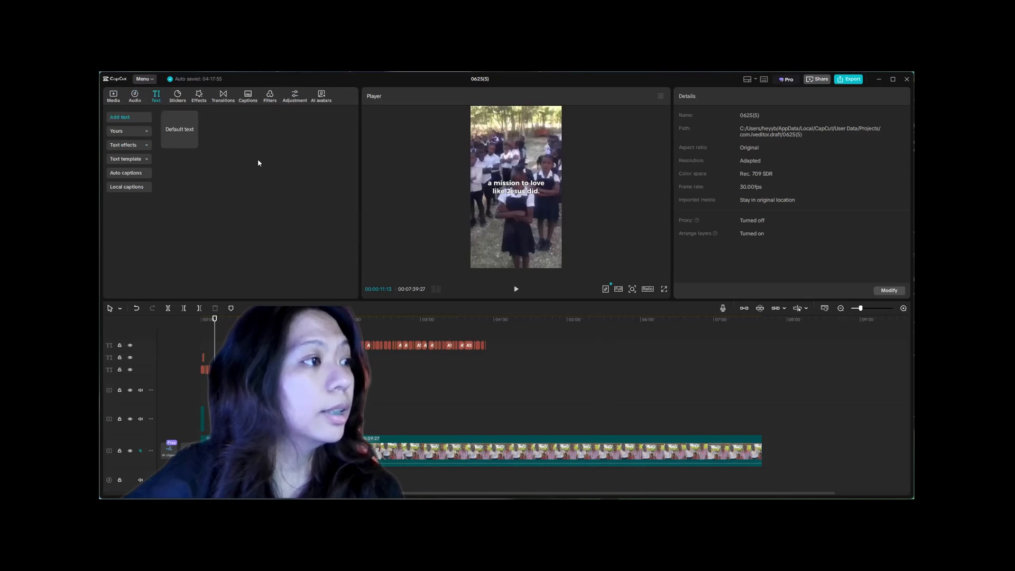
pyautogui.click(178, 96)
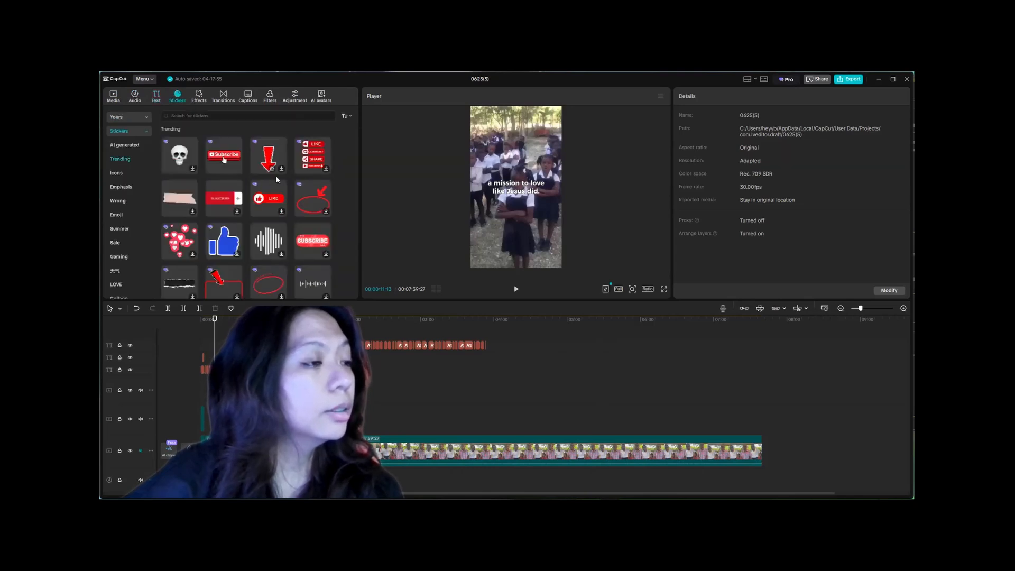
pyautogui.click(199, 97)
pyautogui.click(225, 98)
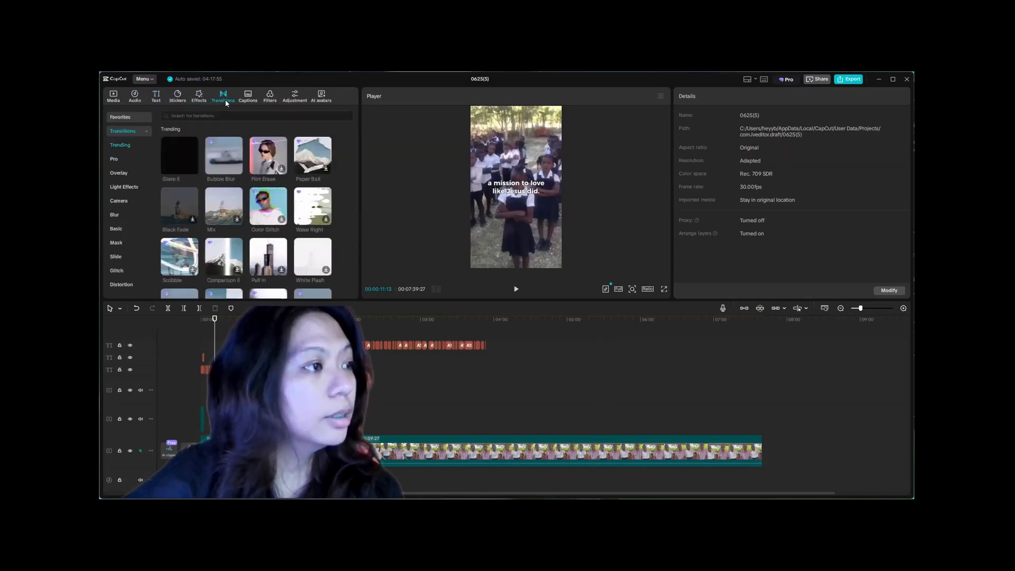
pyautogui.click(246, 96)
pyautogui.click(268, 102)
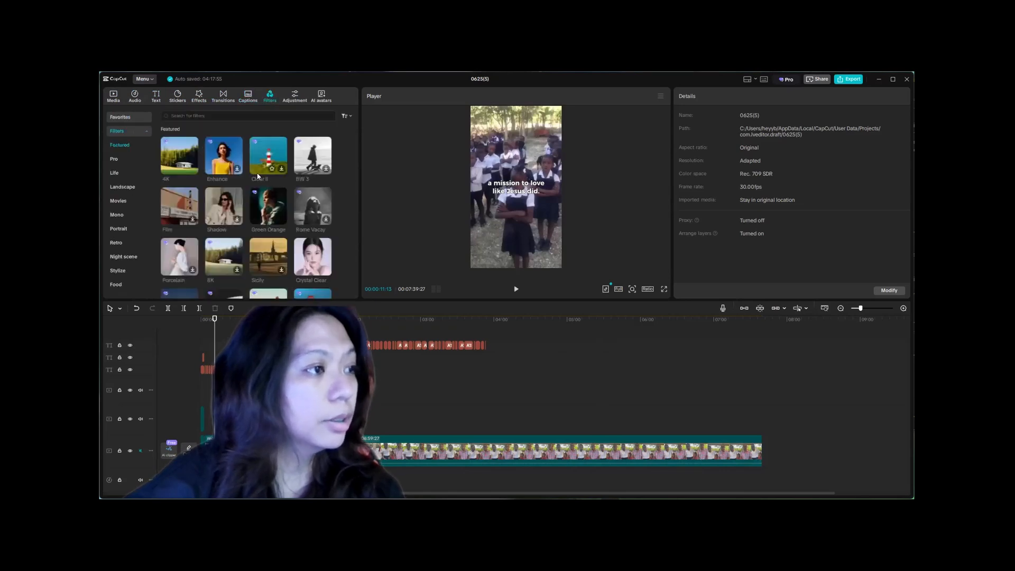
pyautogui.click(298, 104)
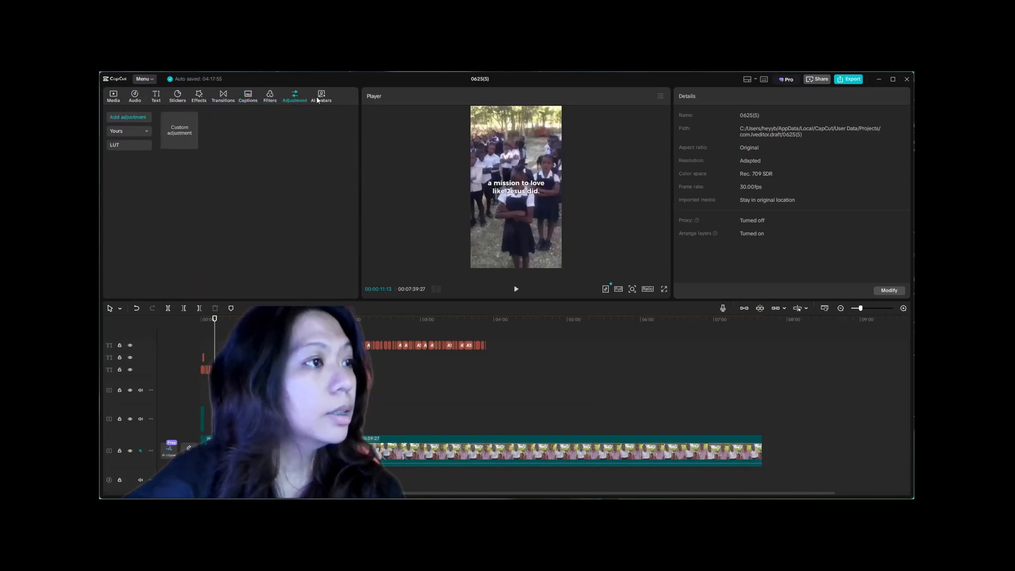
pyautogui.click(321, 97)
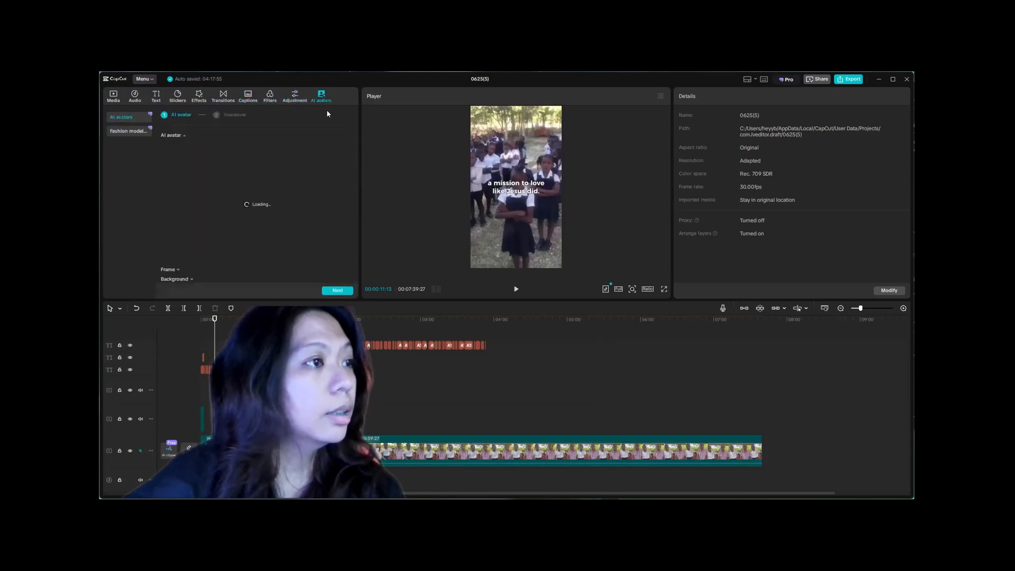
pyautogui.click(294, 100)
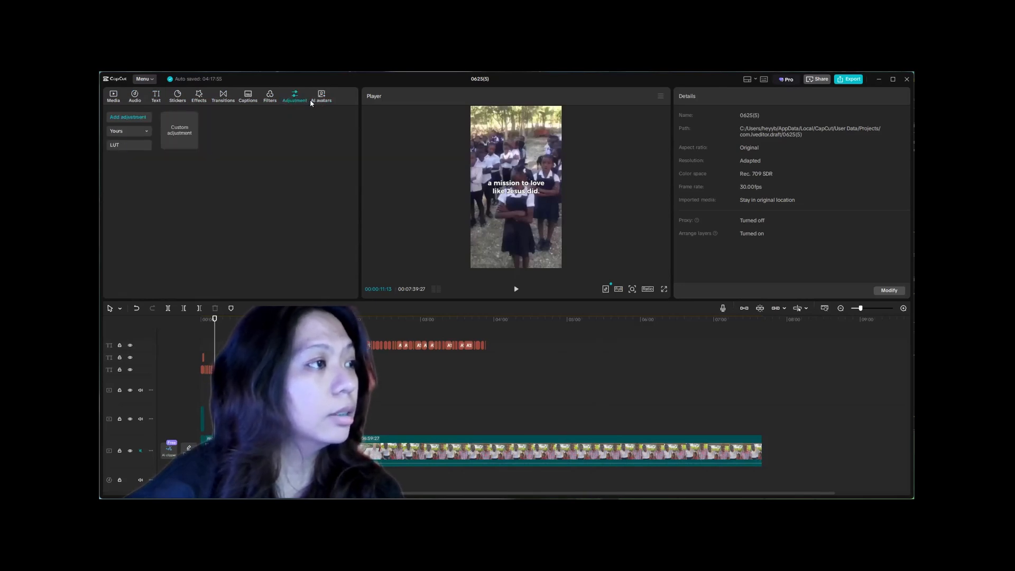
# Download the Wedding Moments track from the Vlog music in the audio library.
pyautogui.click(135, 96)
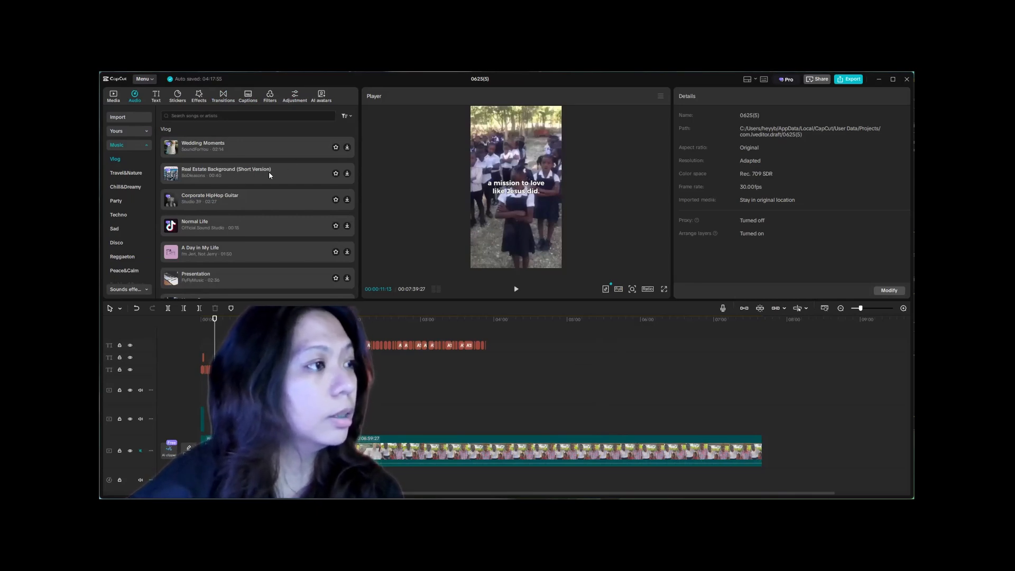
pyautogui.click(347, 150)
pyautogui.moveTo(222, 152); pyautogui.dragTo(264, 151)
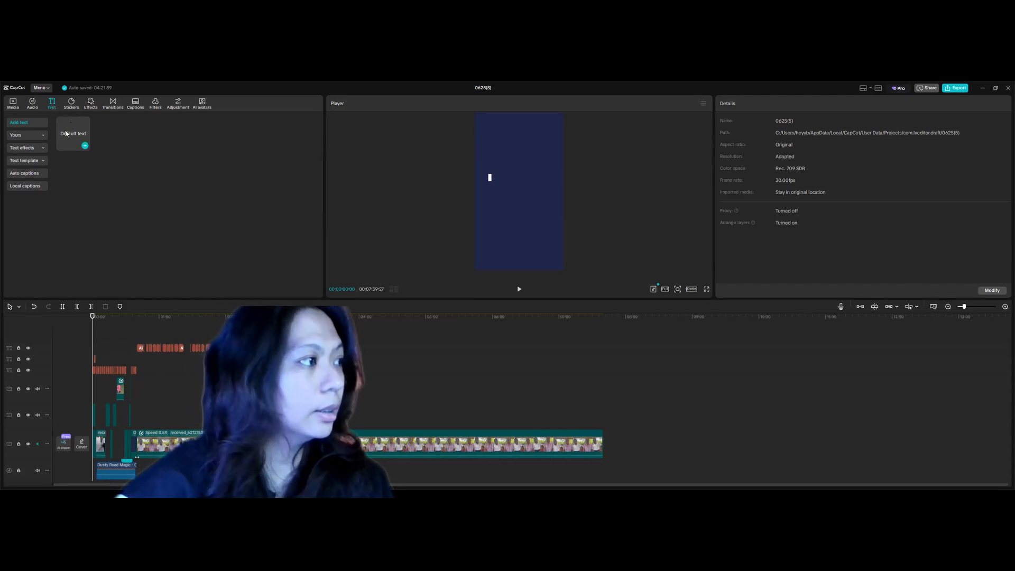
# Look through the spoken languages offered for auto captions and the available caption templates.
pyautogui.click(138, 104)
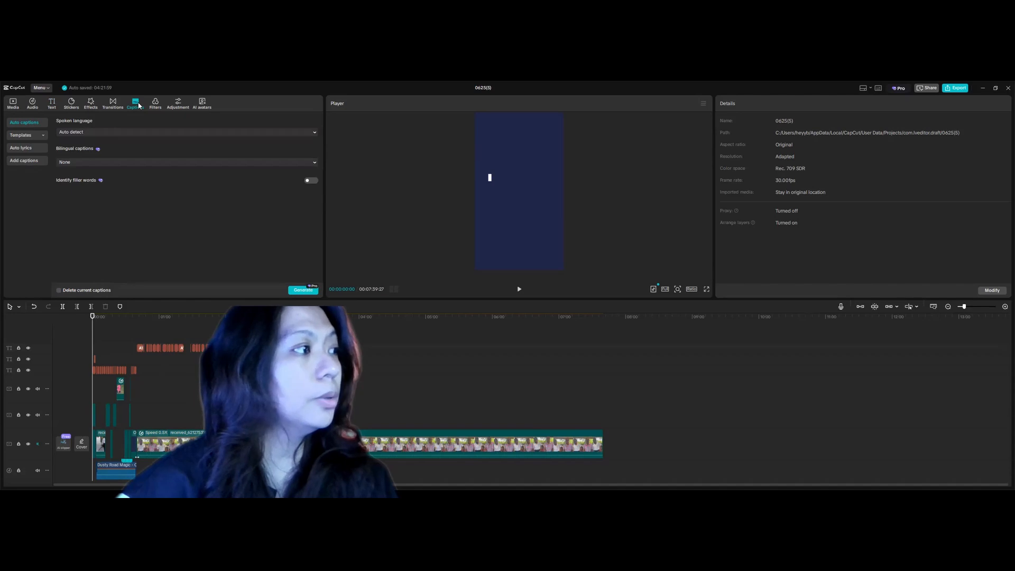
pyautogui.click(116, 132)
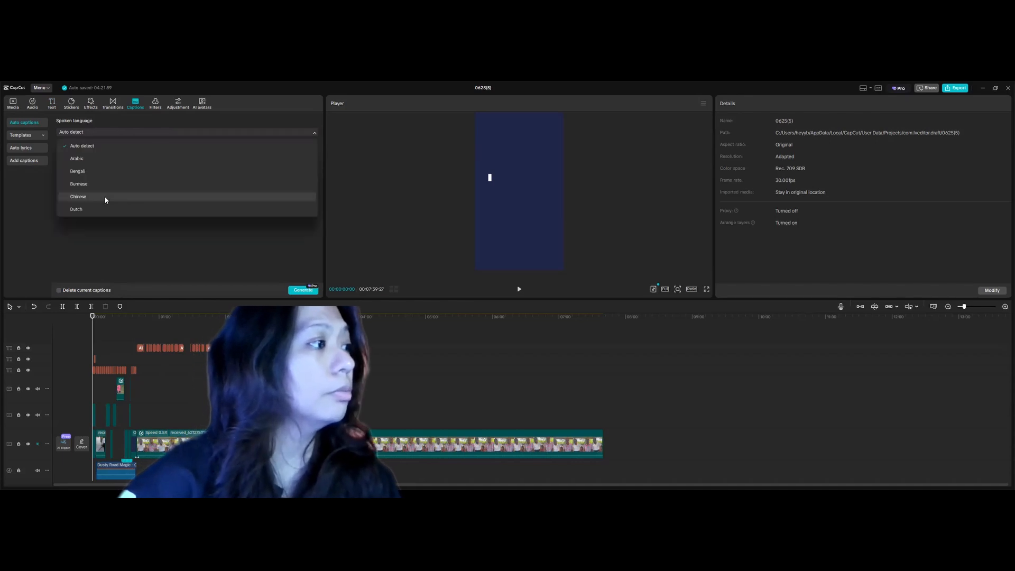
pyautogui.scroll(-15, 106, 196)
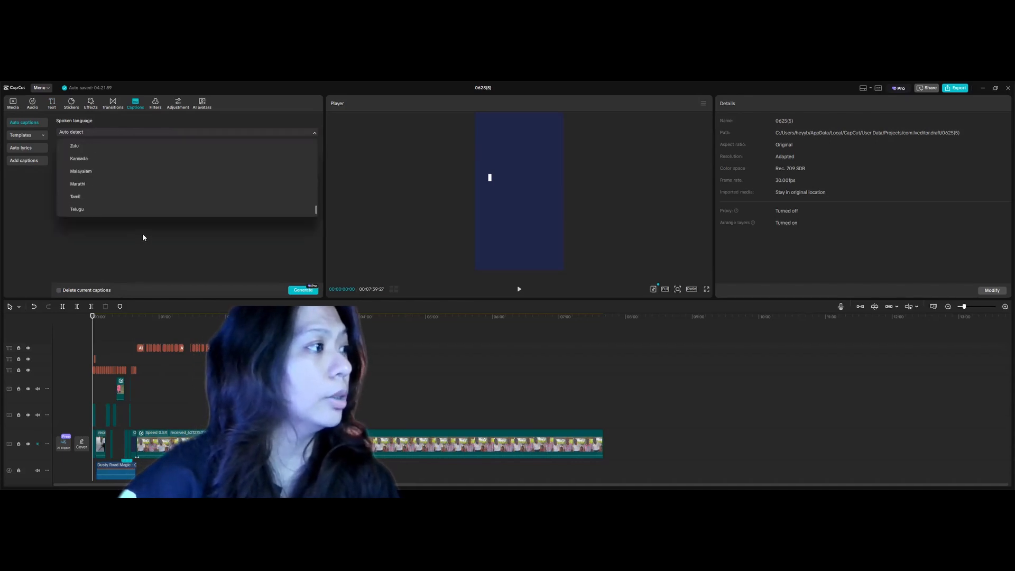
pyautogui.click(22, 135)
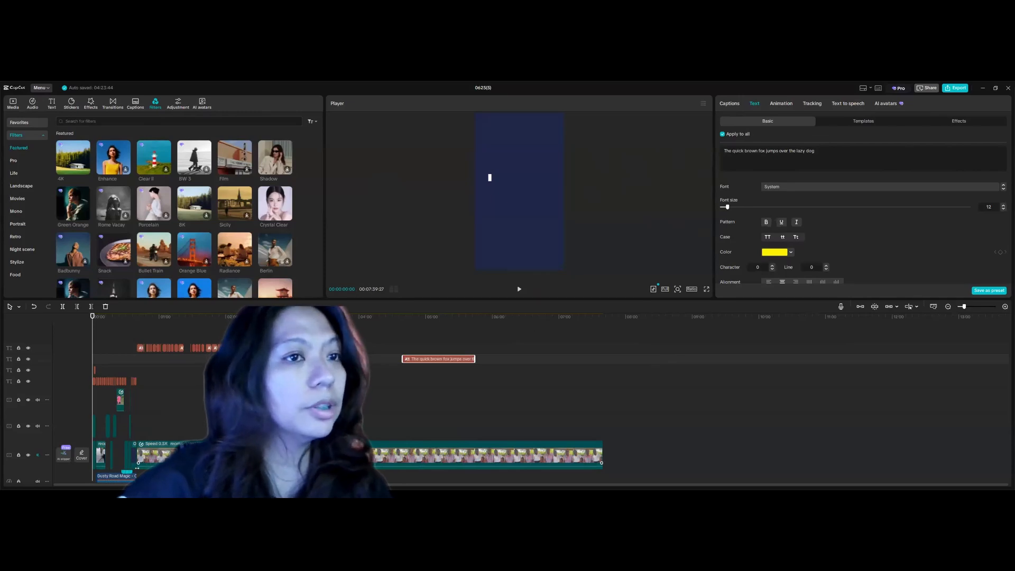
# Slightly enlarge the long clip on the main video track with its scale setting and look through its other basic video options.
pyautogui.click(349, 455)
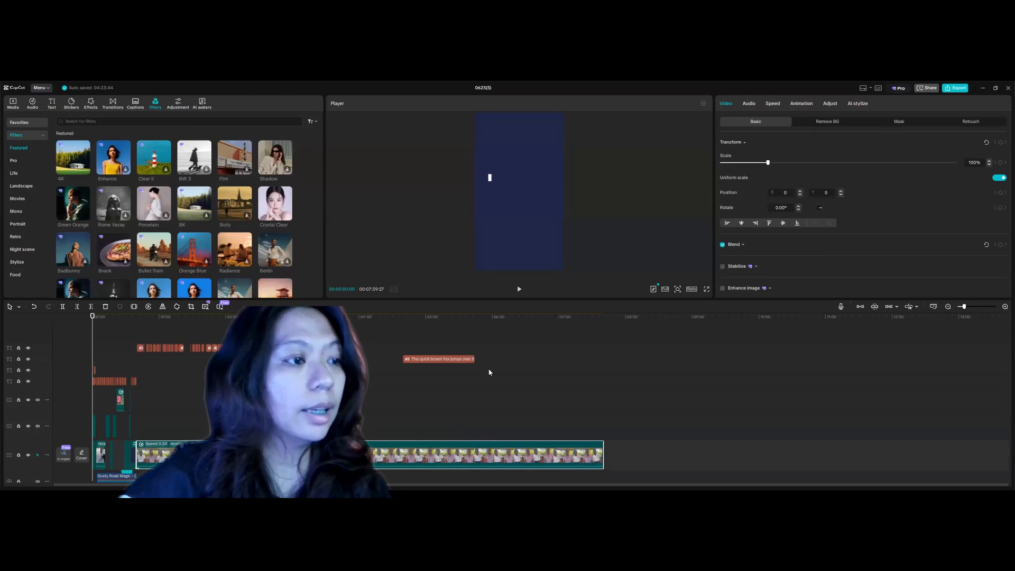
pyautogui.click(370, 317)
pyautogui.moveTo(768, 163)
pyautogui.mouseDown()
pyautogui.moveTo(791, 170)
pyautogui.moveTo(770, 174)
pyautogui.mouseUp()
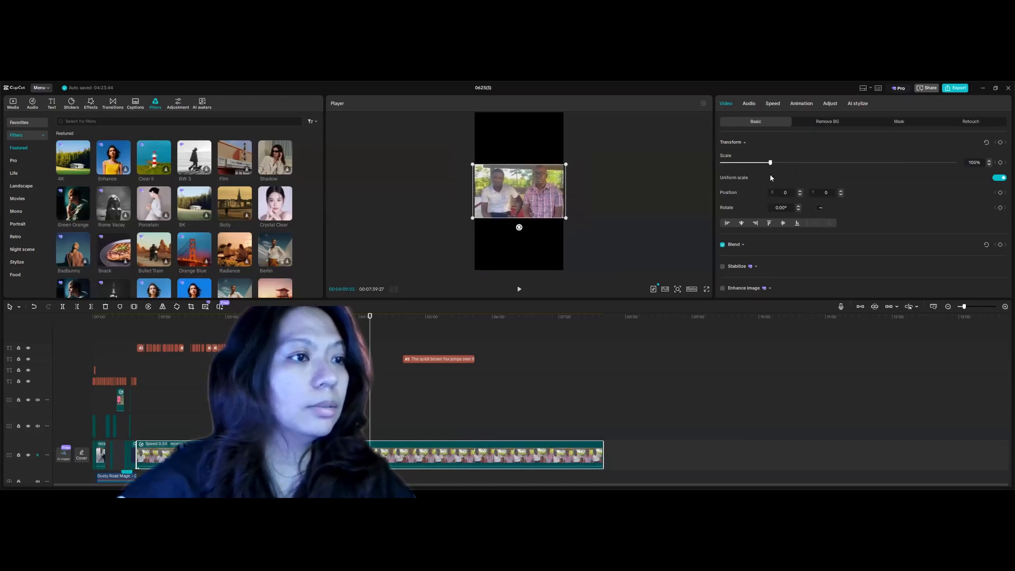
pyautogui.scroll(-3, 770, 177)
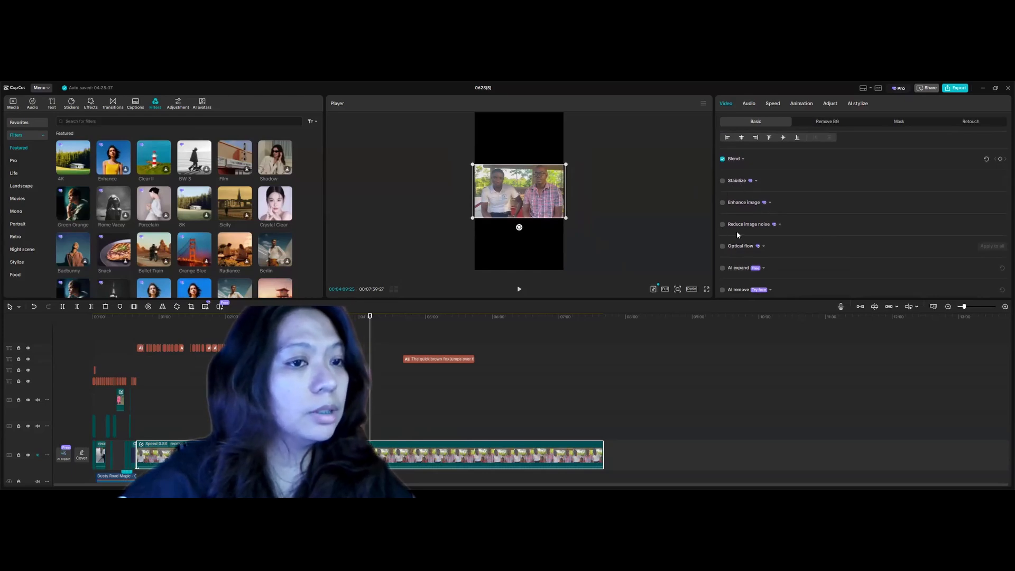
pyautogui.scroll(-1, 739, 231)
pyautogui.scroll(-5, 735, 222)
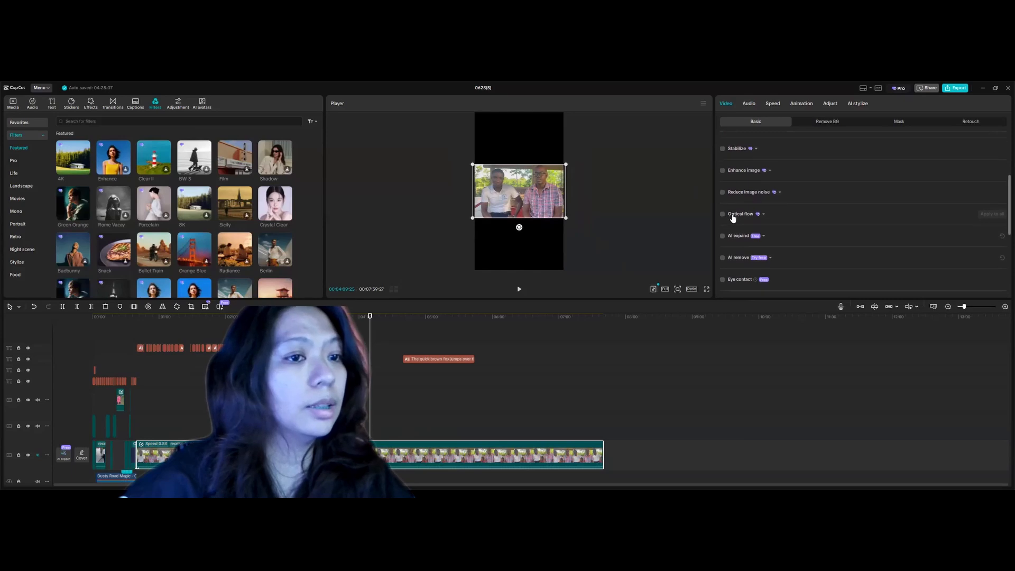
# Set the long clip's audio fade in and fade out to 1.5 s each and look over its remaining audio options.
pyautogui.click(156, 326)
pyautogui.moveTo(156, 326); pyautogui.dragTo(327, 323)
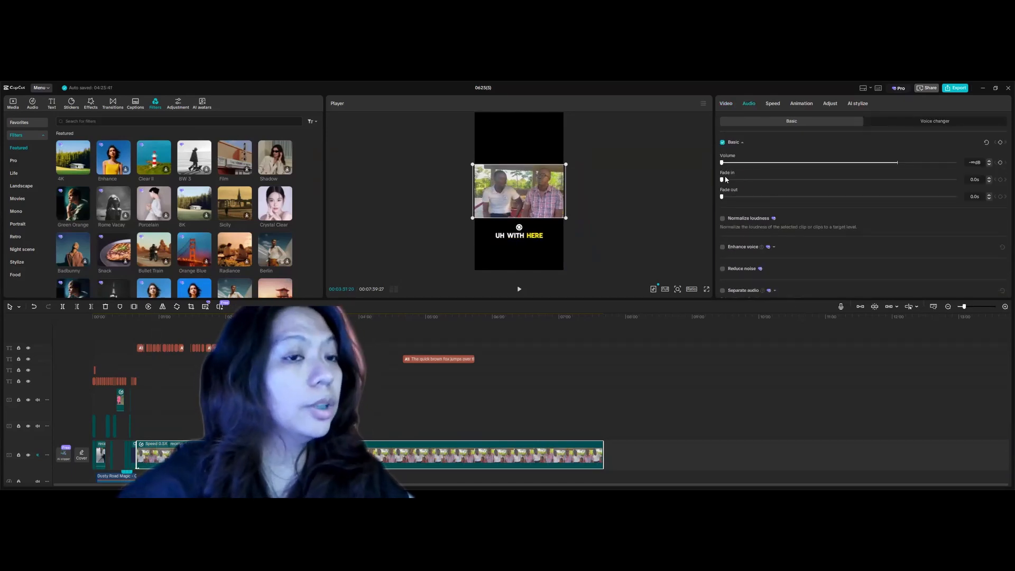
pyautogui.moveTo(722, 180); pyautogui.dragTo(752, 198)
pyautogui.scroll(-1, 157, 344)
pyautogui.click(157, 332)
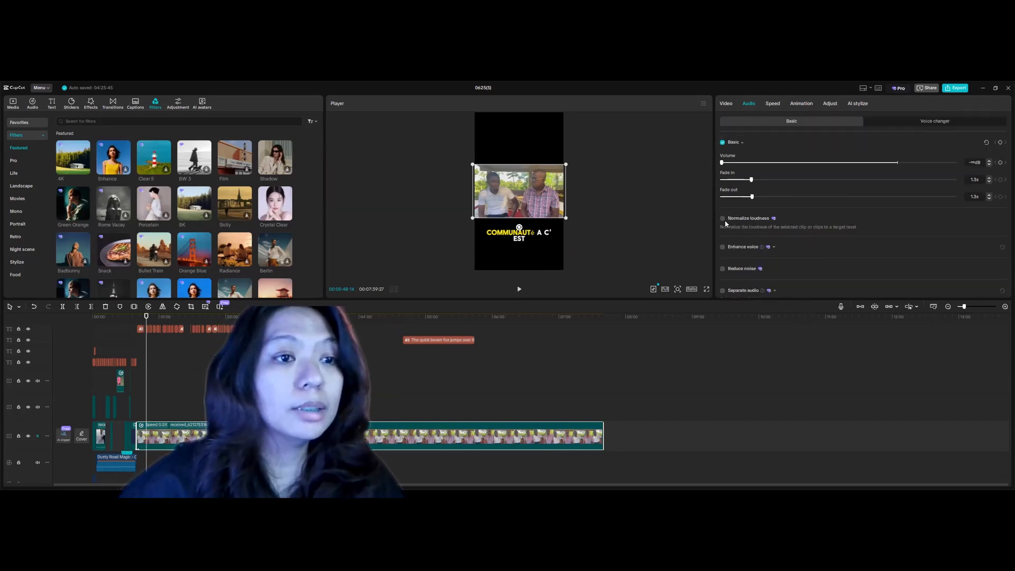
pyautogui.scroll(-1, 745, 234)
pyautogui.scroll(-1, 720, 222)
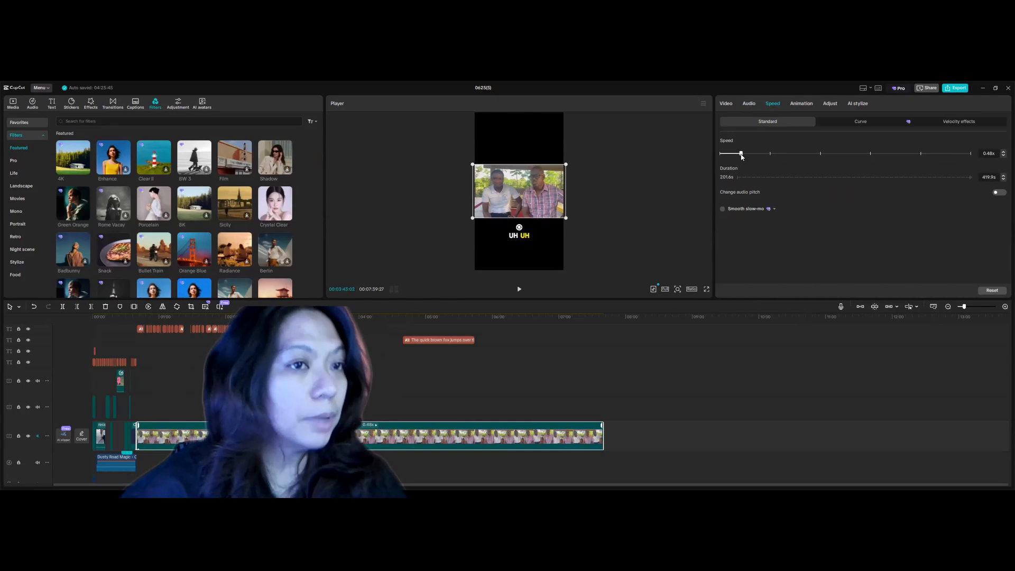
# Try different playback speeds on the long main-track clip, including 0.60x and 1.43x.
pyautogui.moveTo(741, 153); pyautogui.dragTo(747, 153)
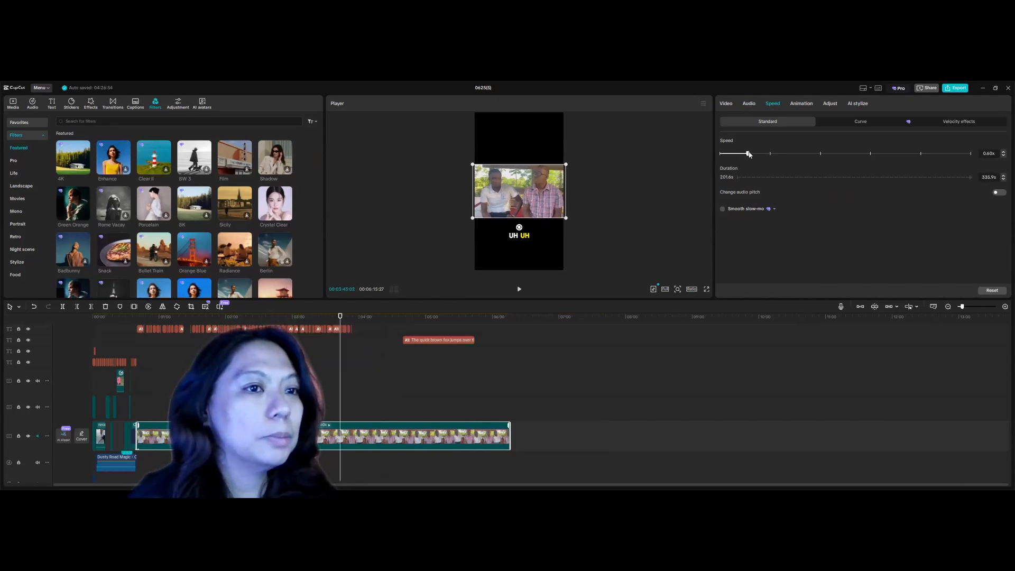
pyautogui.moveTo(749, 155); pyautogui.dragTo(791, 154)
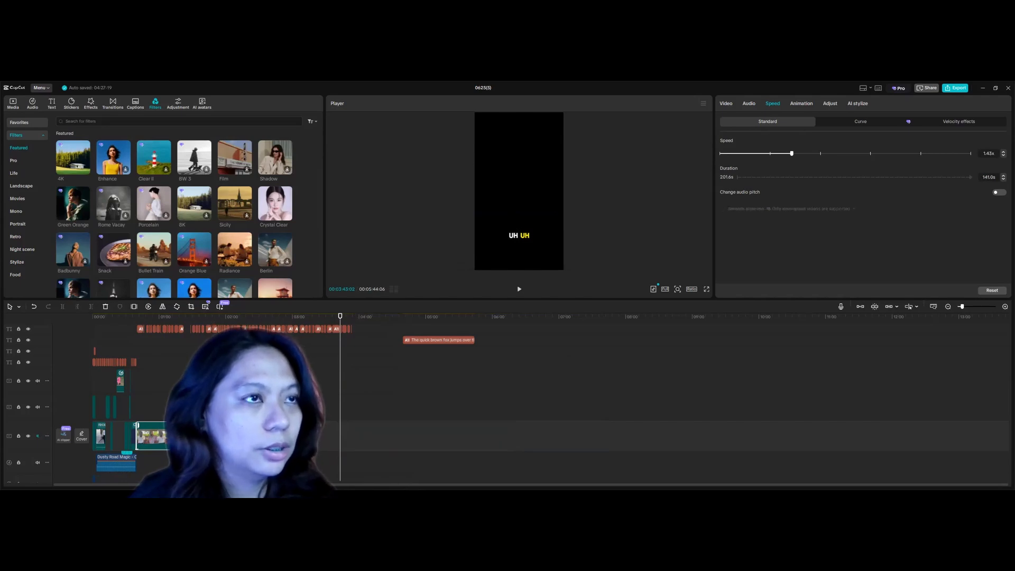
pyautogui.click(746, 154)
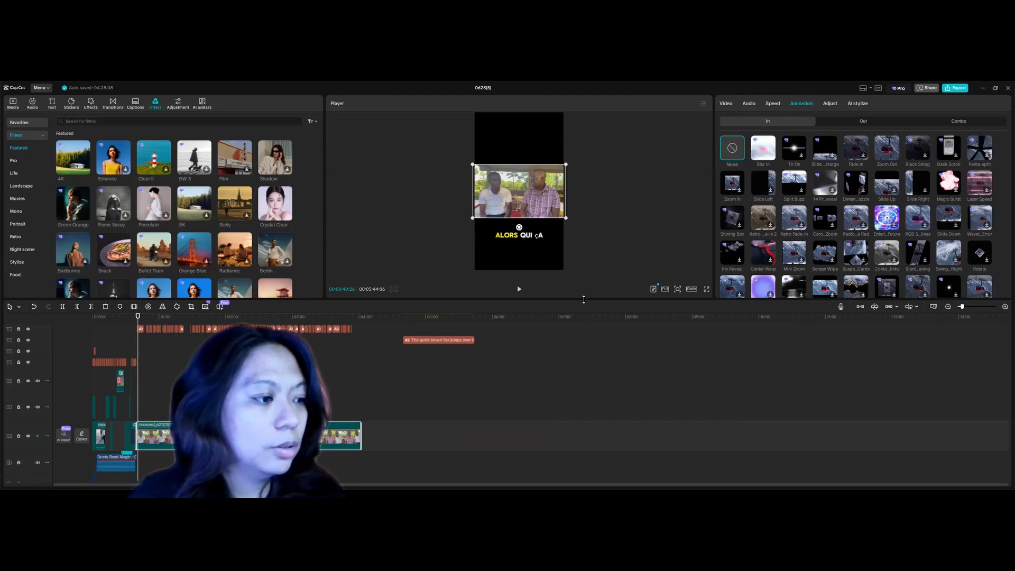
# Try the Blur In and TV On entrance animations, plus the one listed right after them, on the selected clip.
pyautogui.click(756, 151)
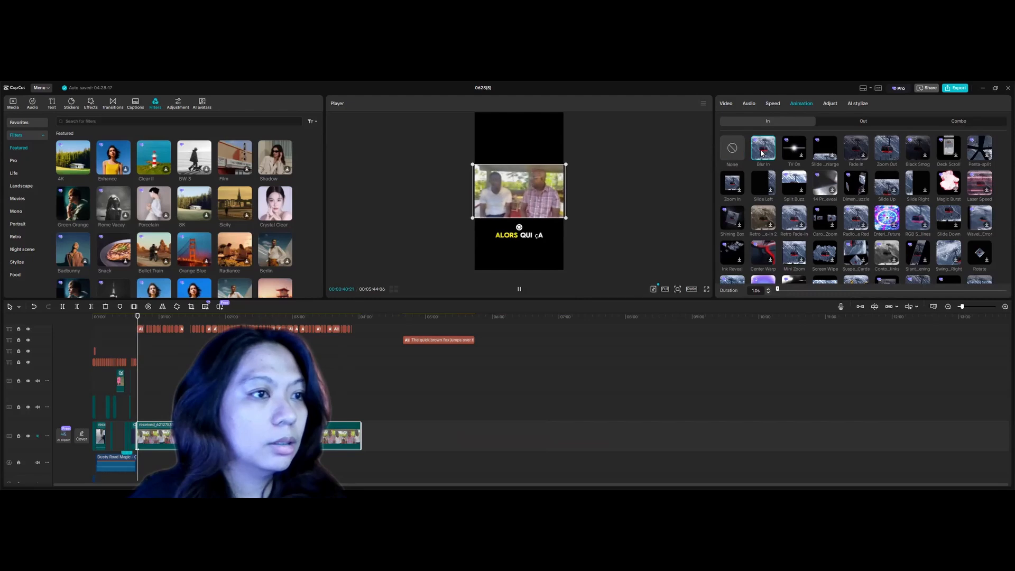
pyautogui.click(798, 152)
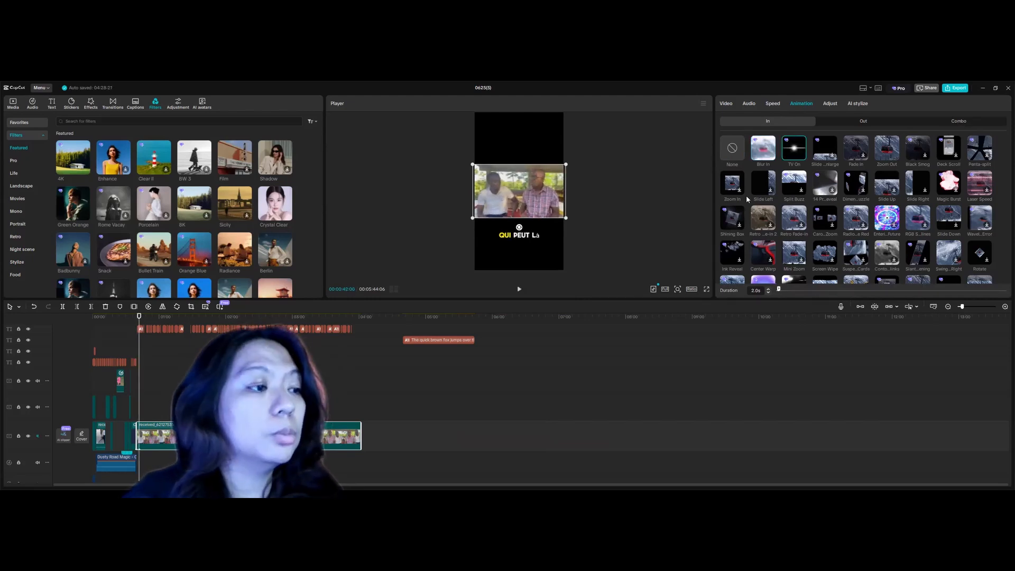
pyautogui.click(827, 153)
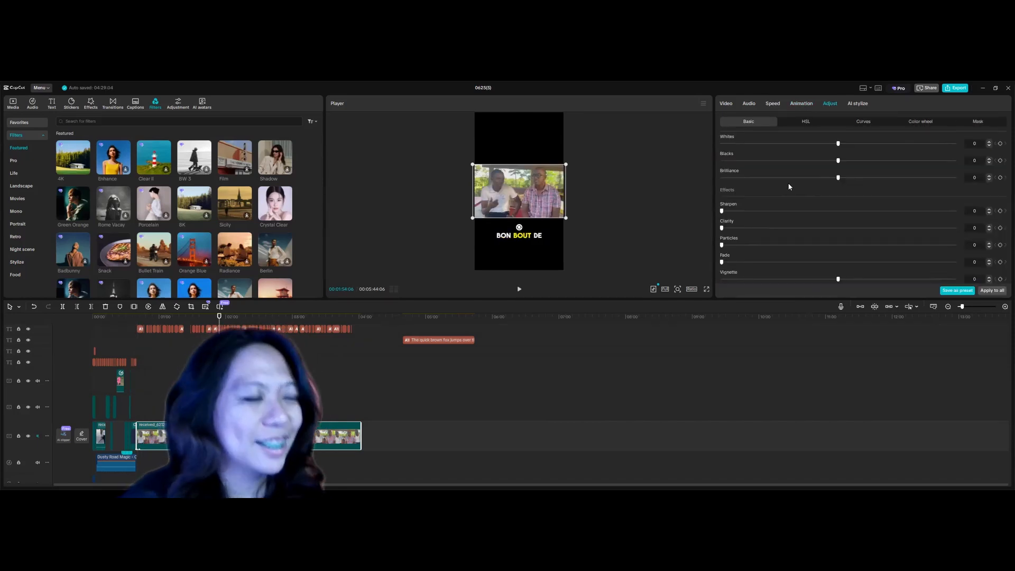
# Look through the clip's basic colour, light and effect adjustments and its AI stylize options.
pyautogui.scroll(10, 787, 198)
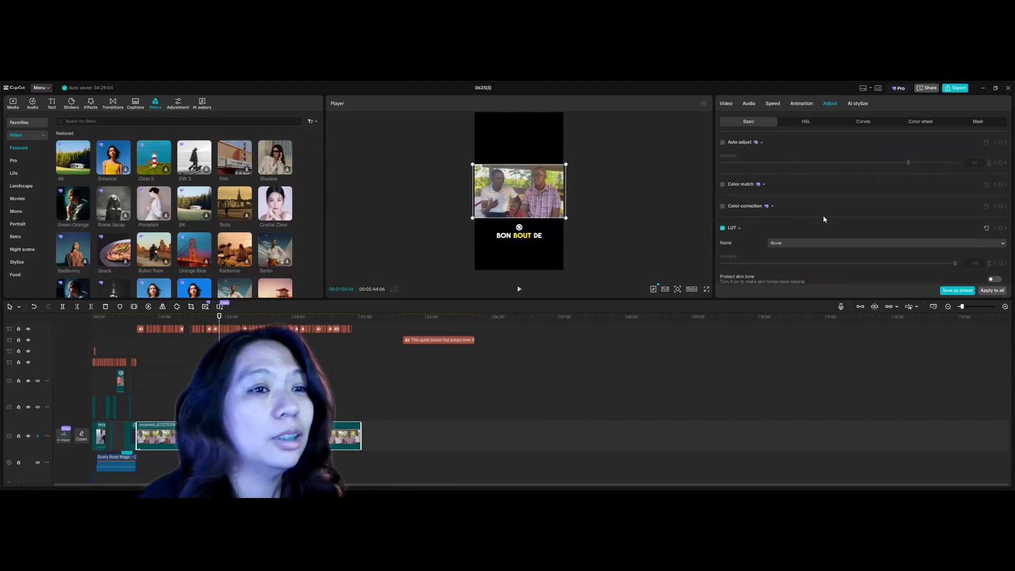
pyautogui.scroll(-10, 826, 217)
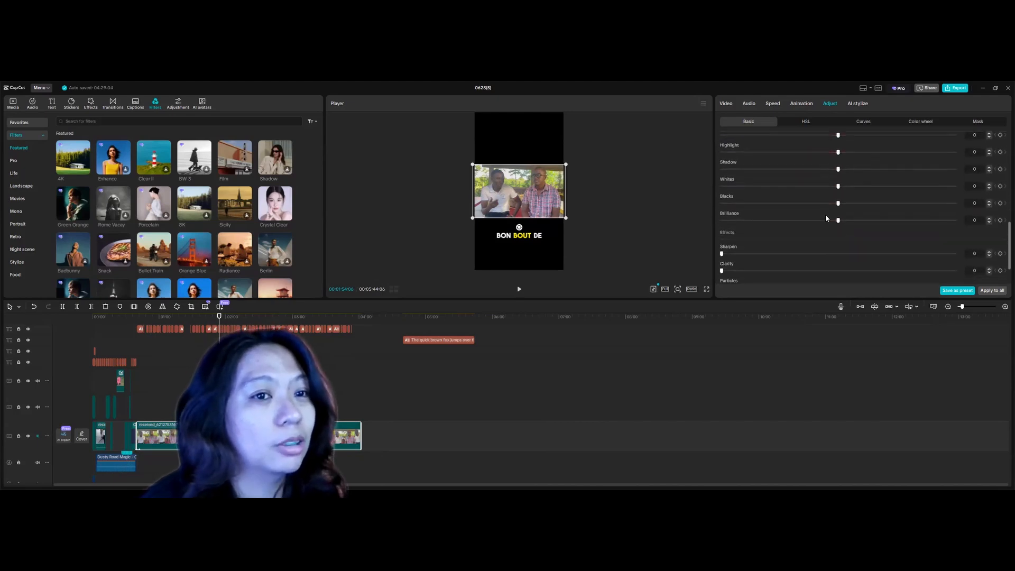
pyautogui.click(858, 103)
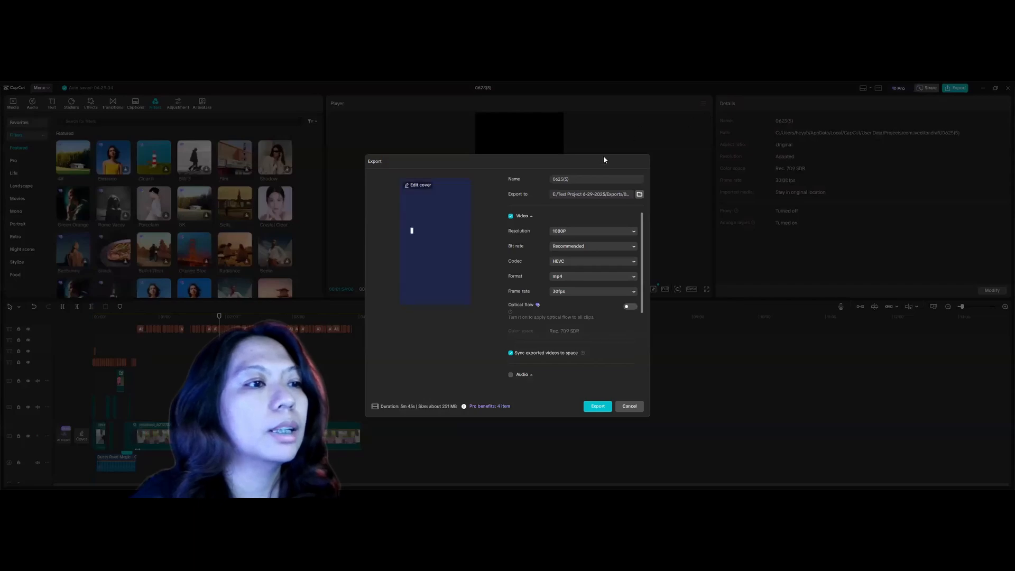
# Export the video under the name Draft Project 1 into the Exports folder of Test Project 6-29-2025 on Disk (E:).
pyautogui.press('BackSpace')
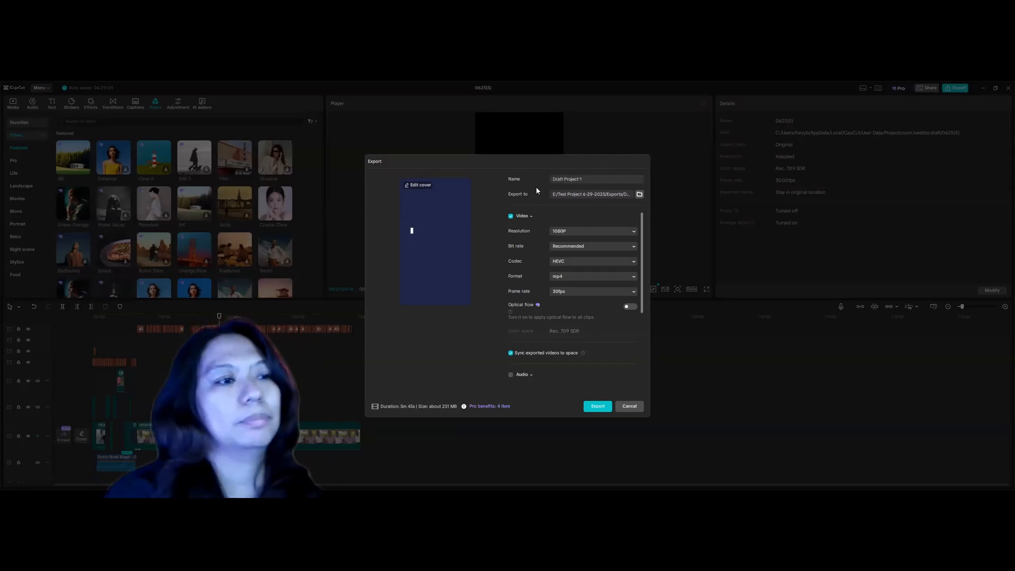
pyautogui.click(640, 195)
pyautogui.click(505, 178)
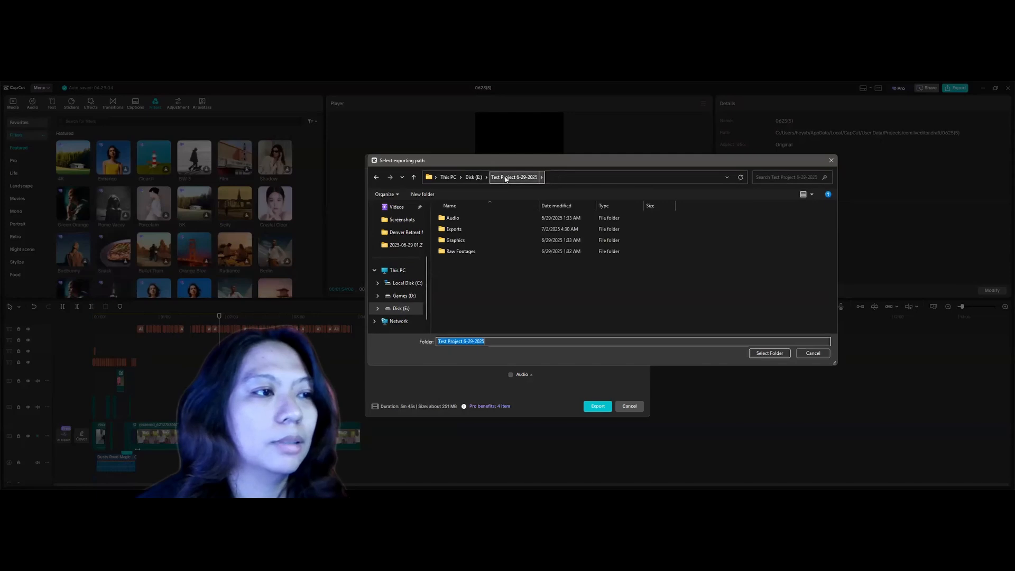
pyautogui.click(474, 177)
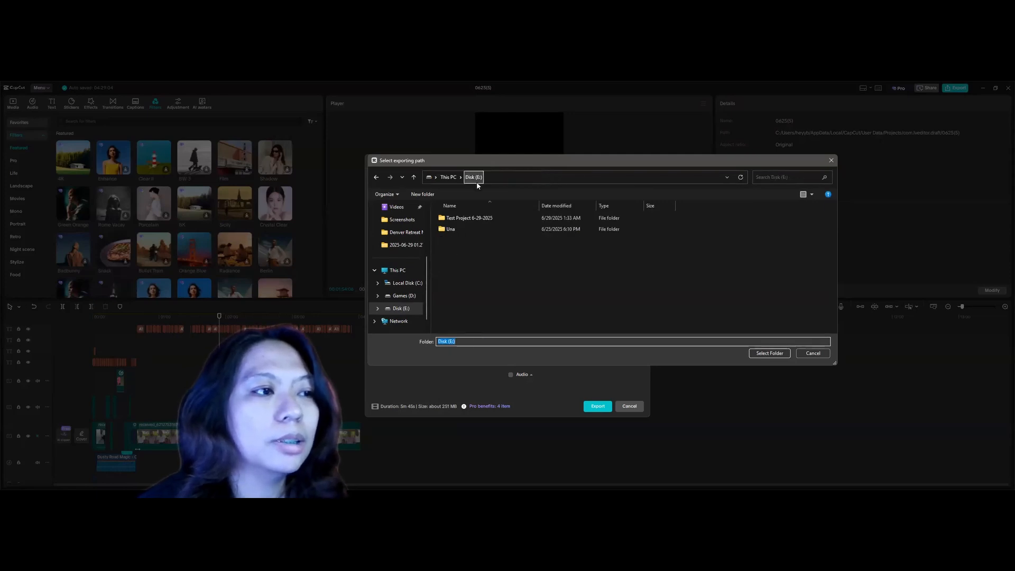
pyautogui.doubleClick(466, 220)
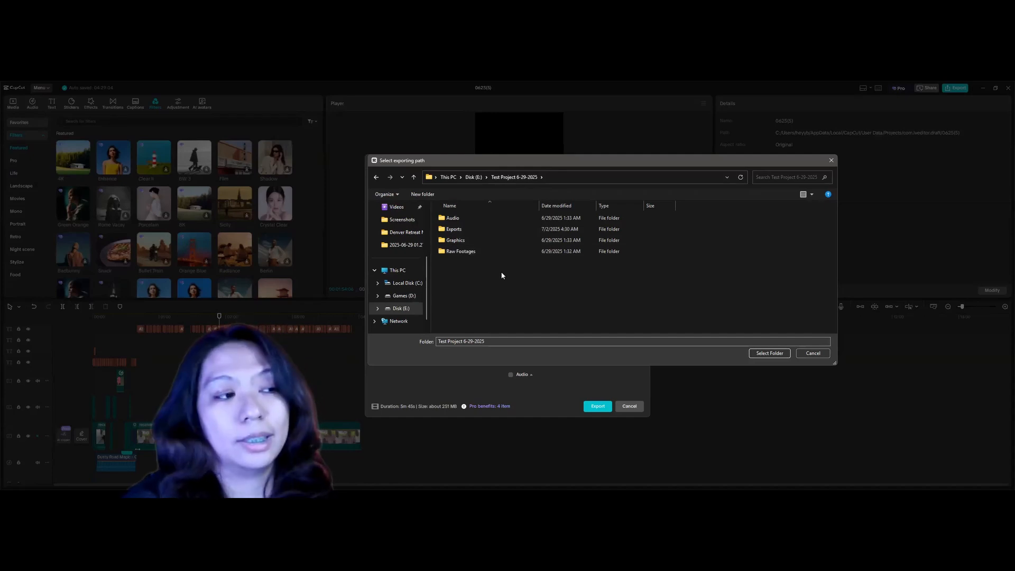
pyautogui.doubleClick(474, 229)
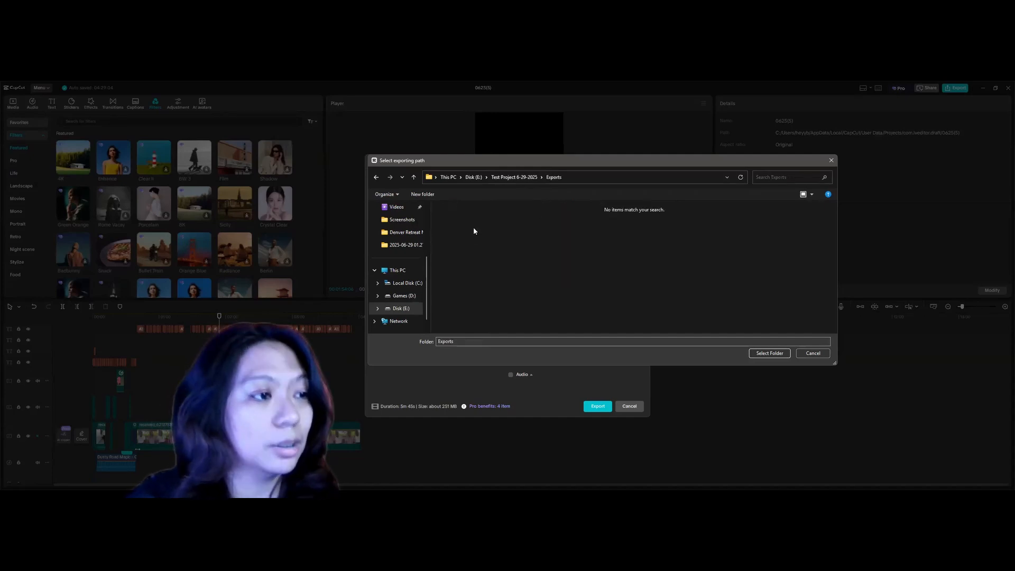
pyautogui.click(762, 353)
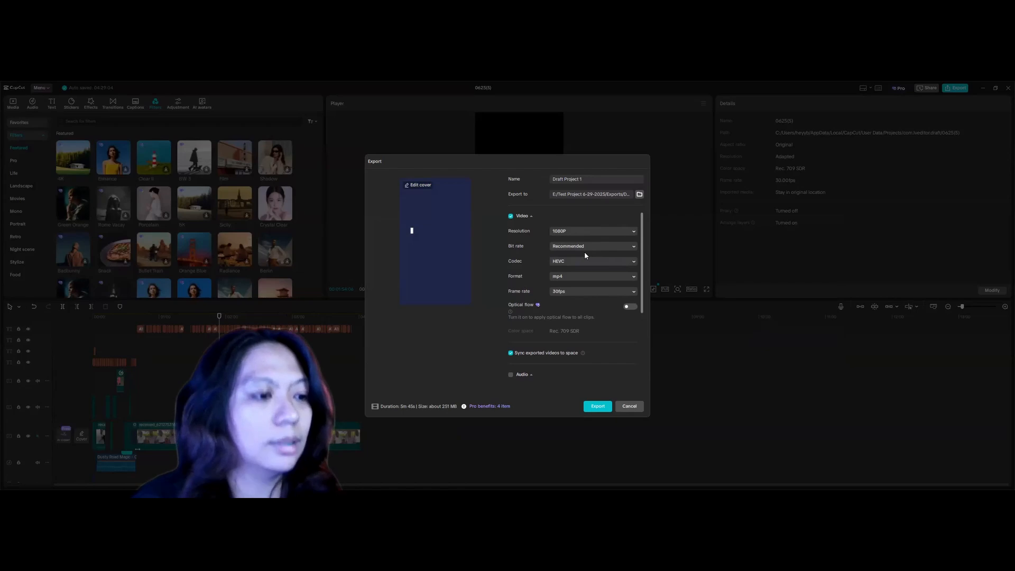
pyautogui.scroll(-3, 566, 341)
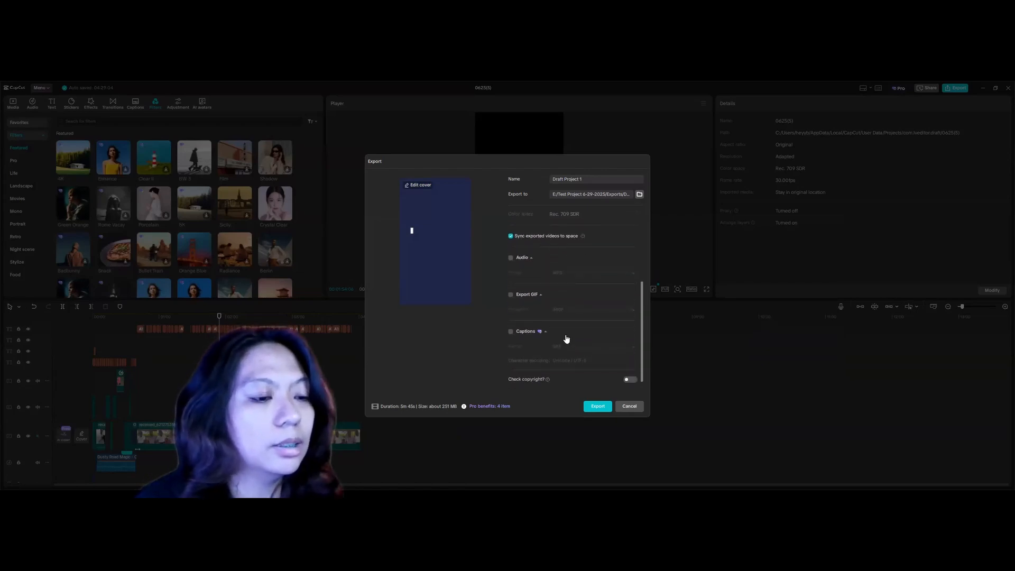
pyautogui.click(597, 406)
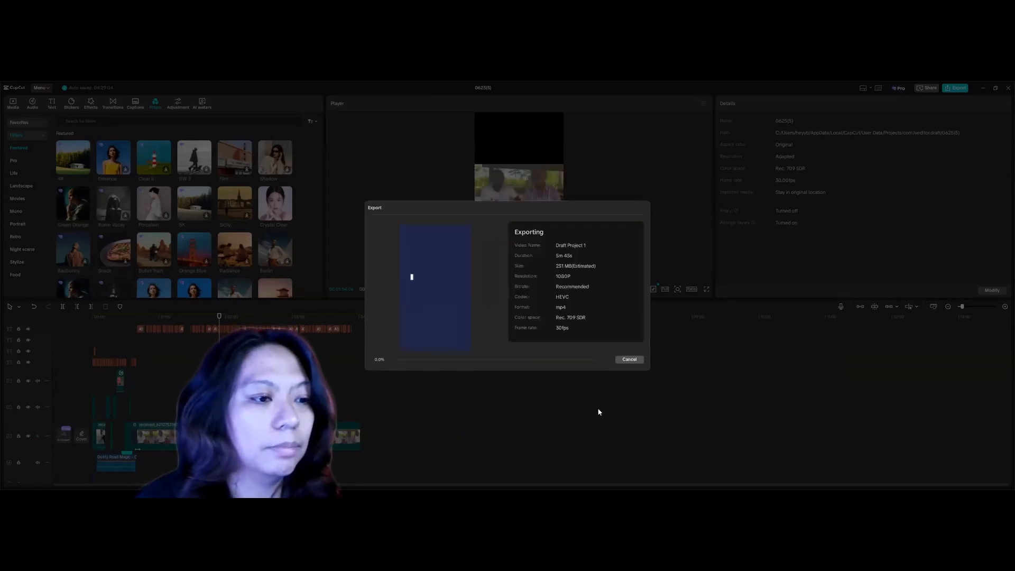